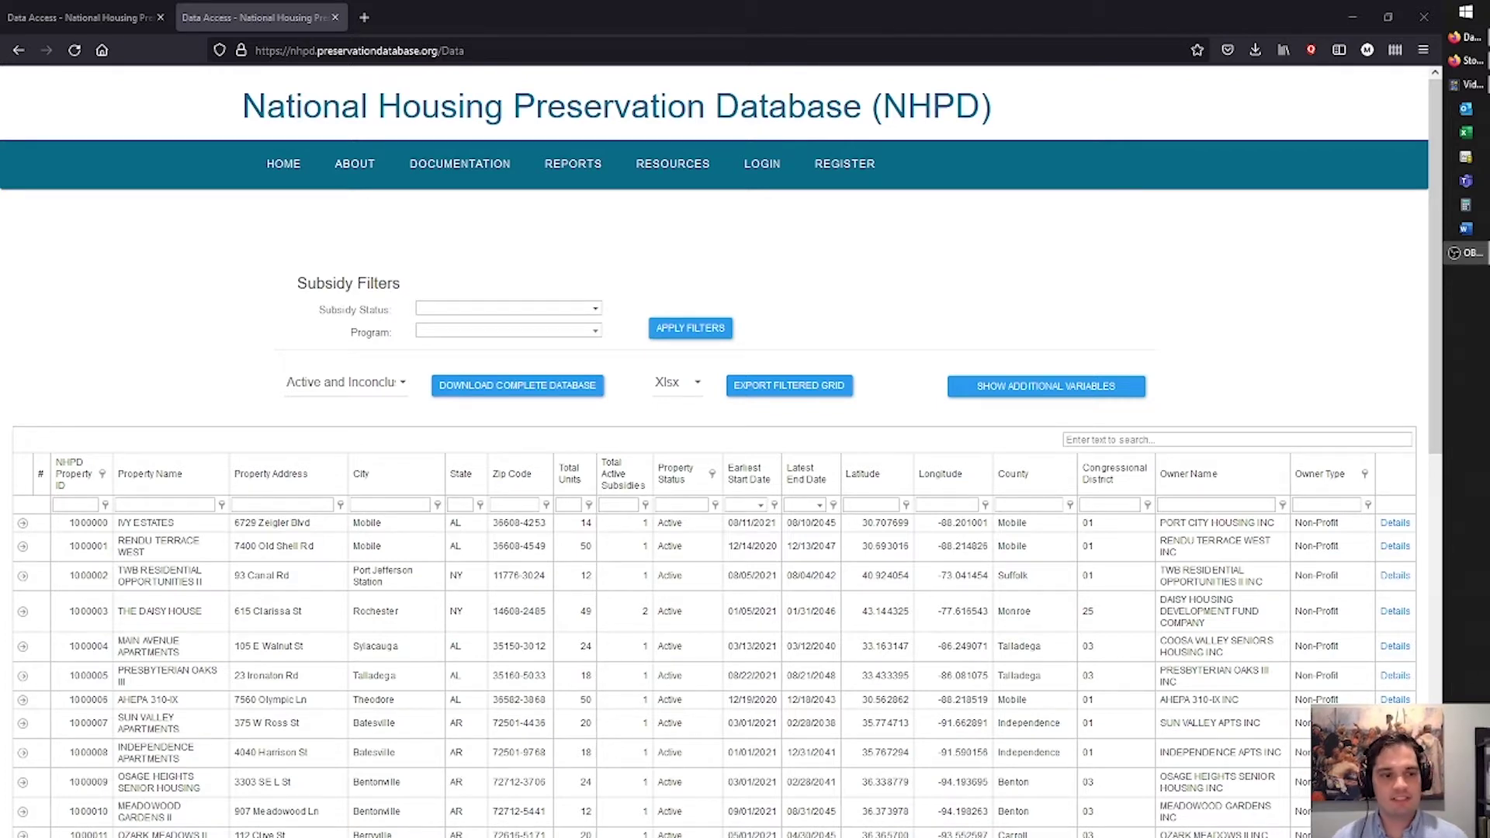
- Filter the property grid to state "oh", county "allen" and property status "Active"
click(468, 504)
text(oh)
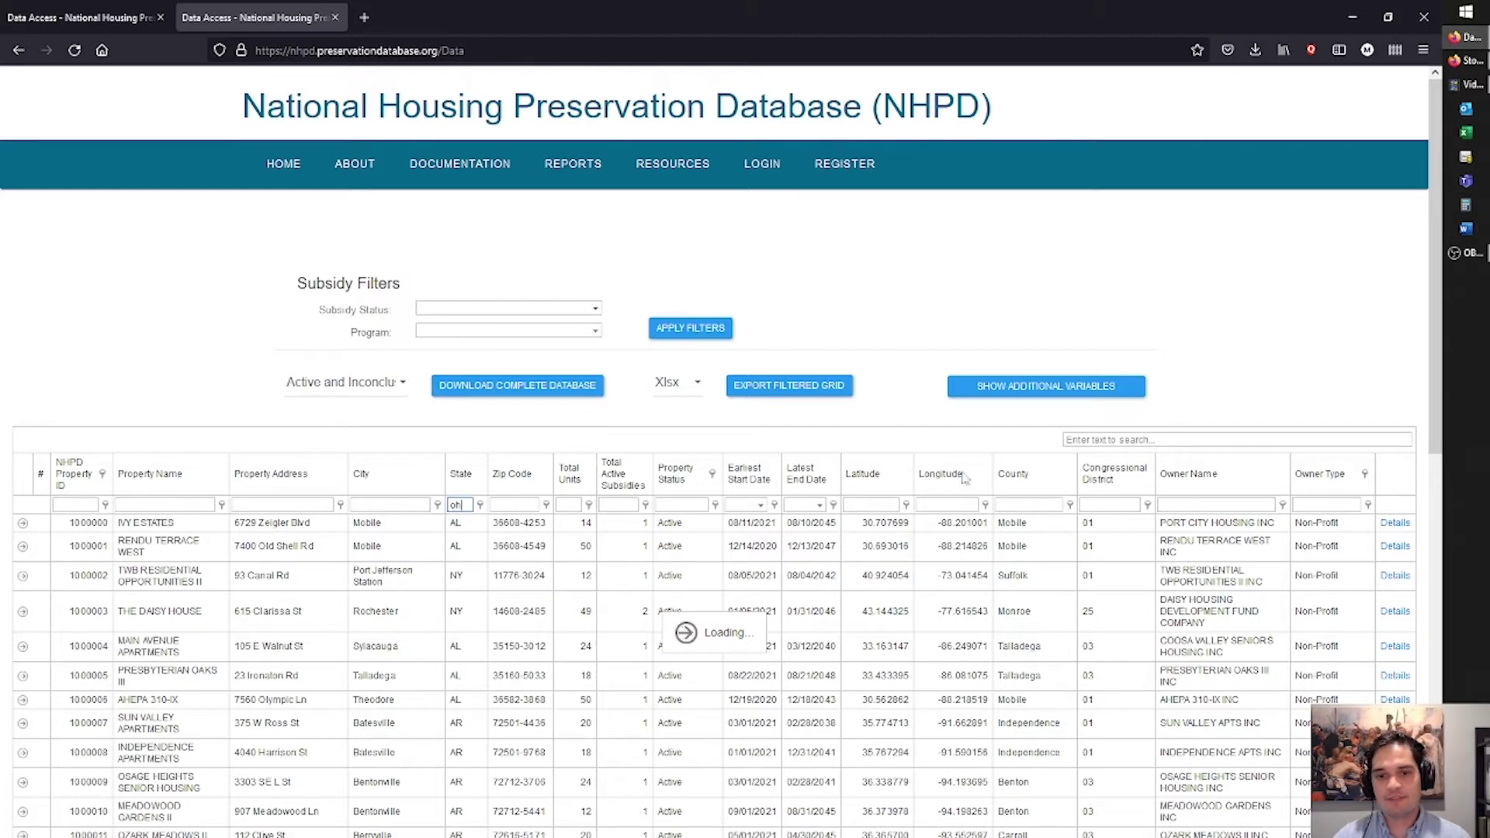
click(1018, 505)
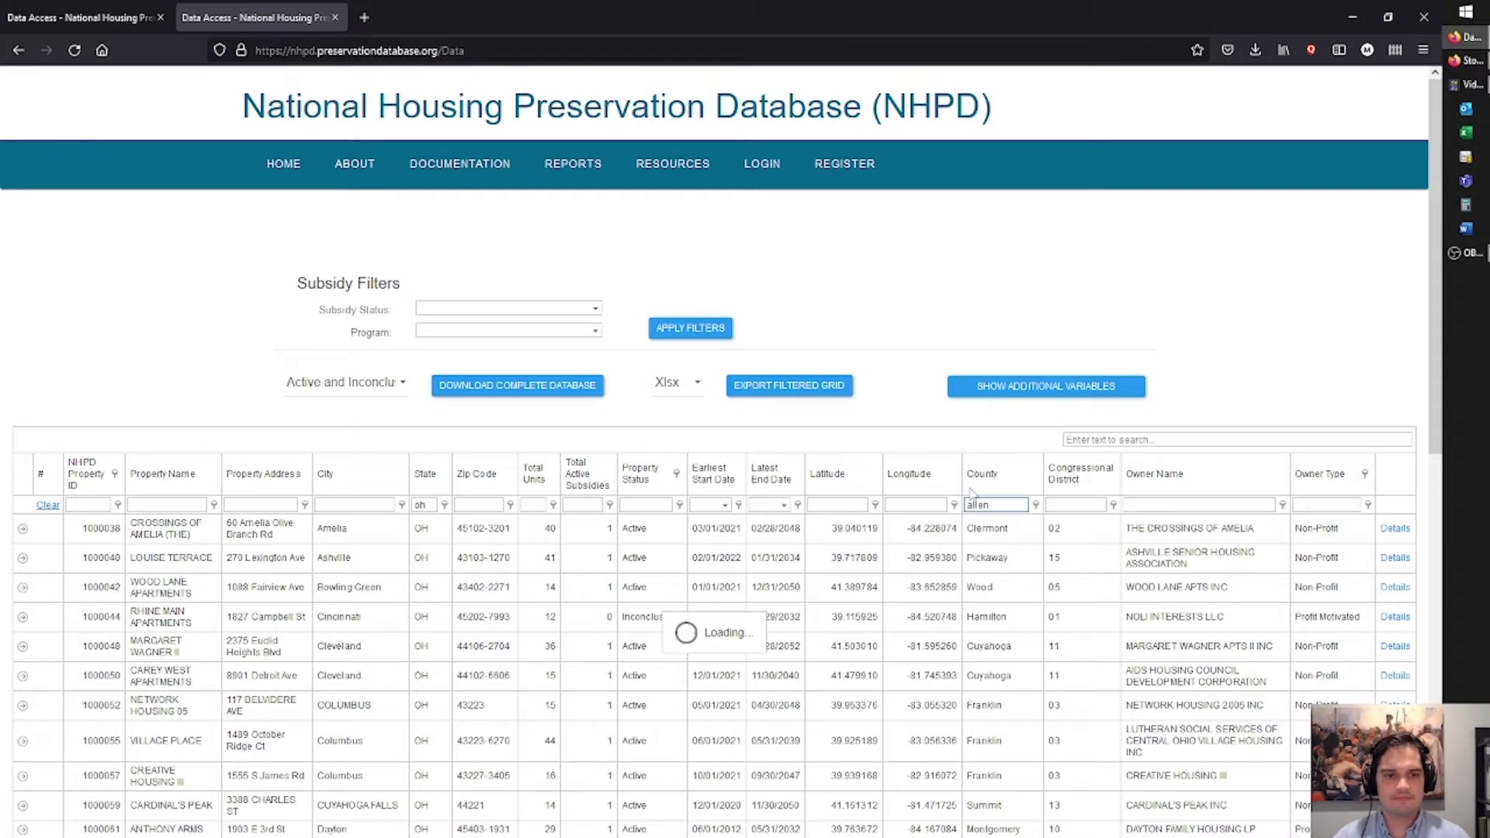
click(641, 504)
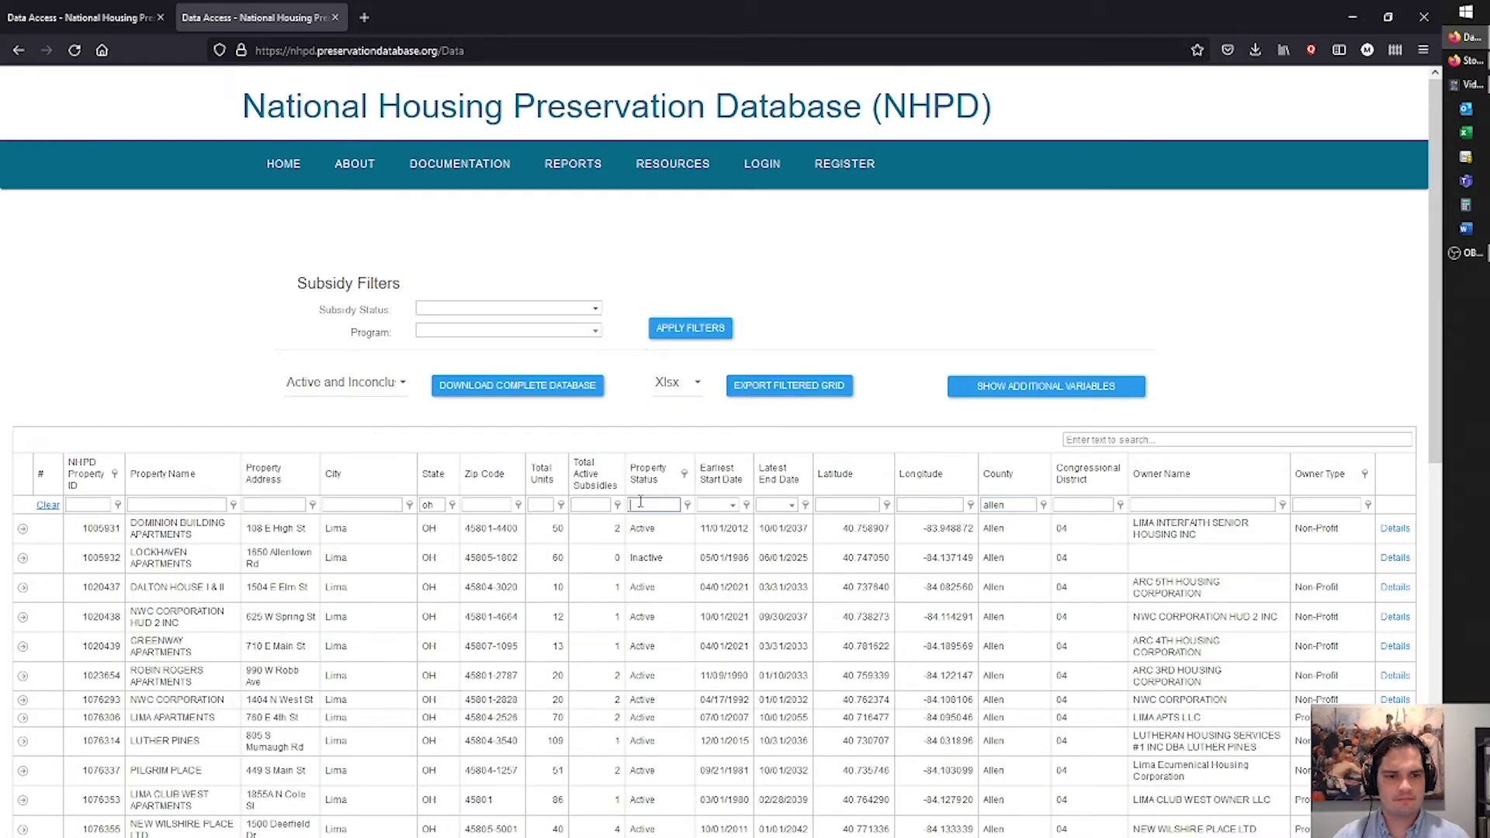
text(ac)
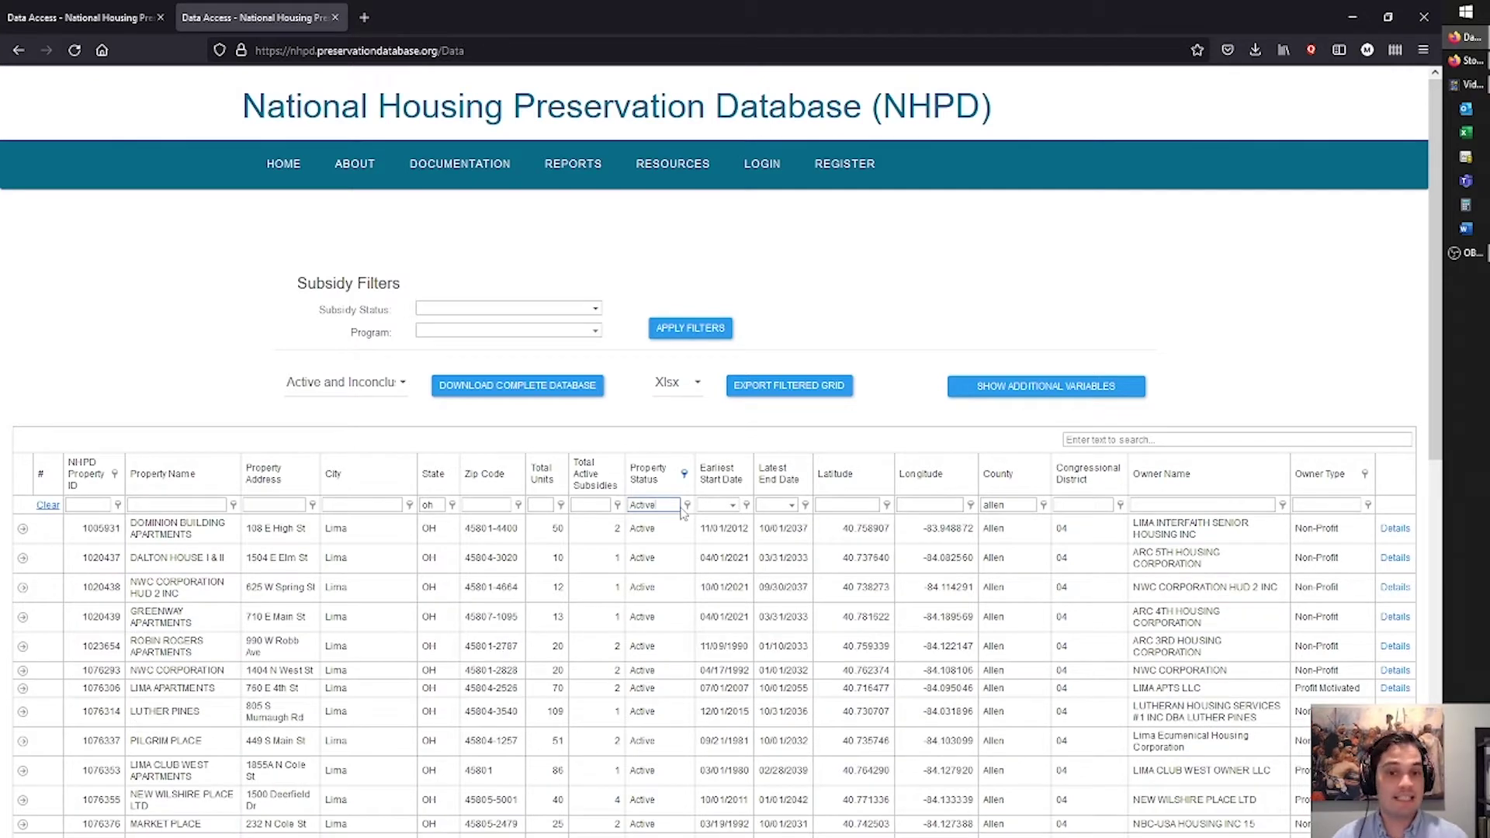
- Export only the subsidies from the filtered grid in Xlsx format and open the downloaded file in Excel
click(813, 395)
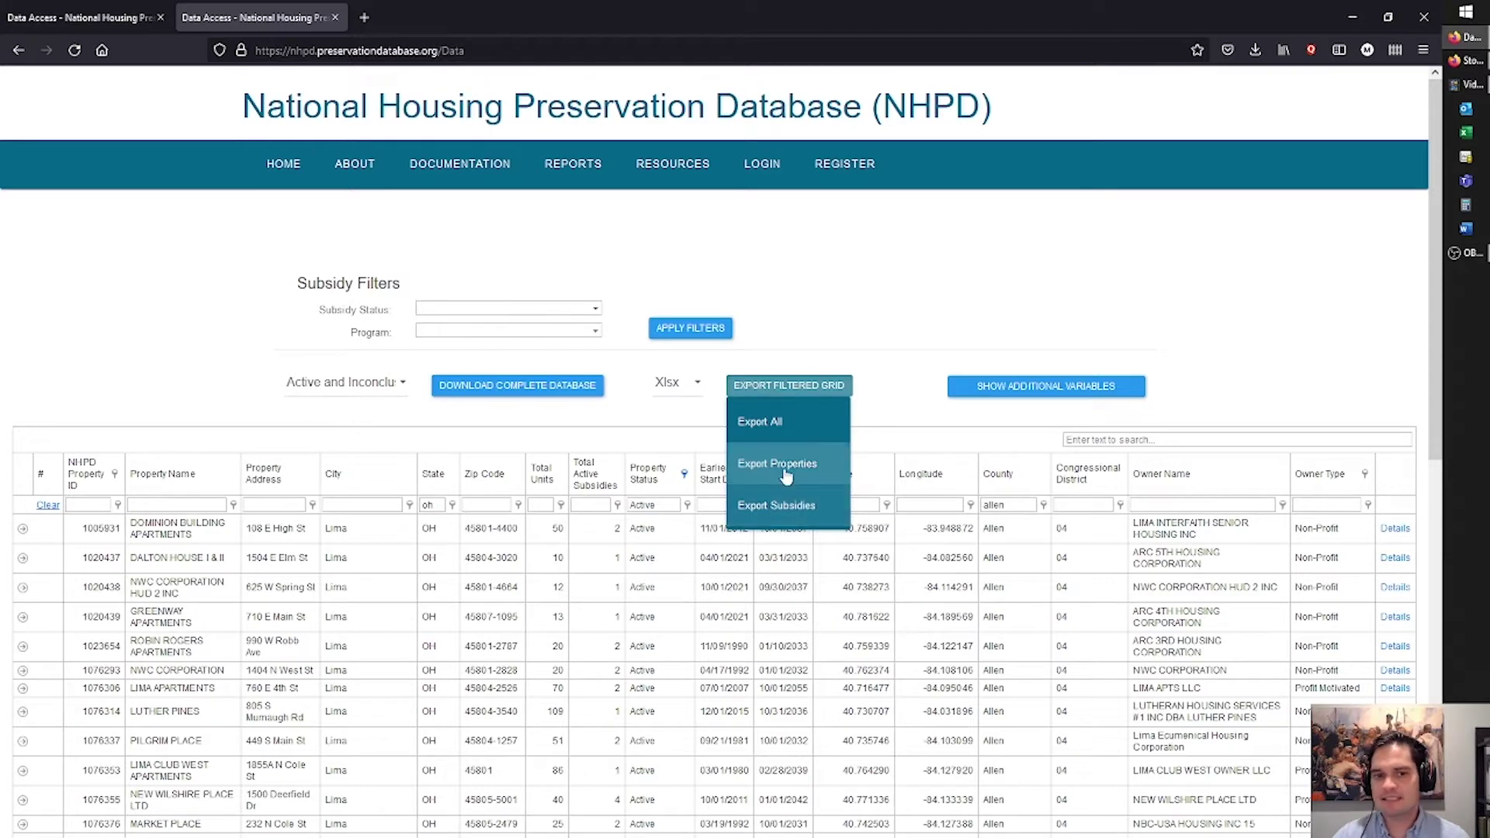
click(798, 505)
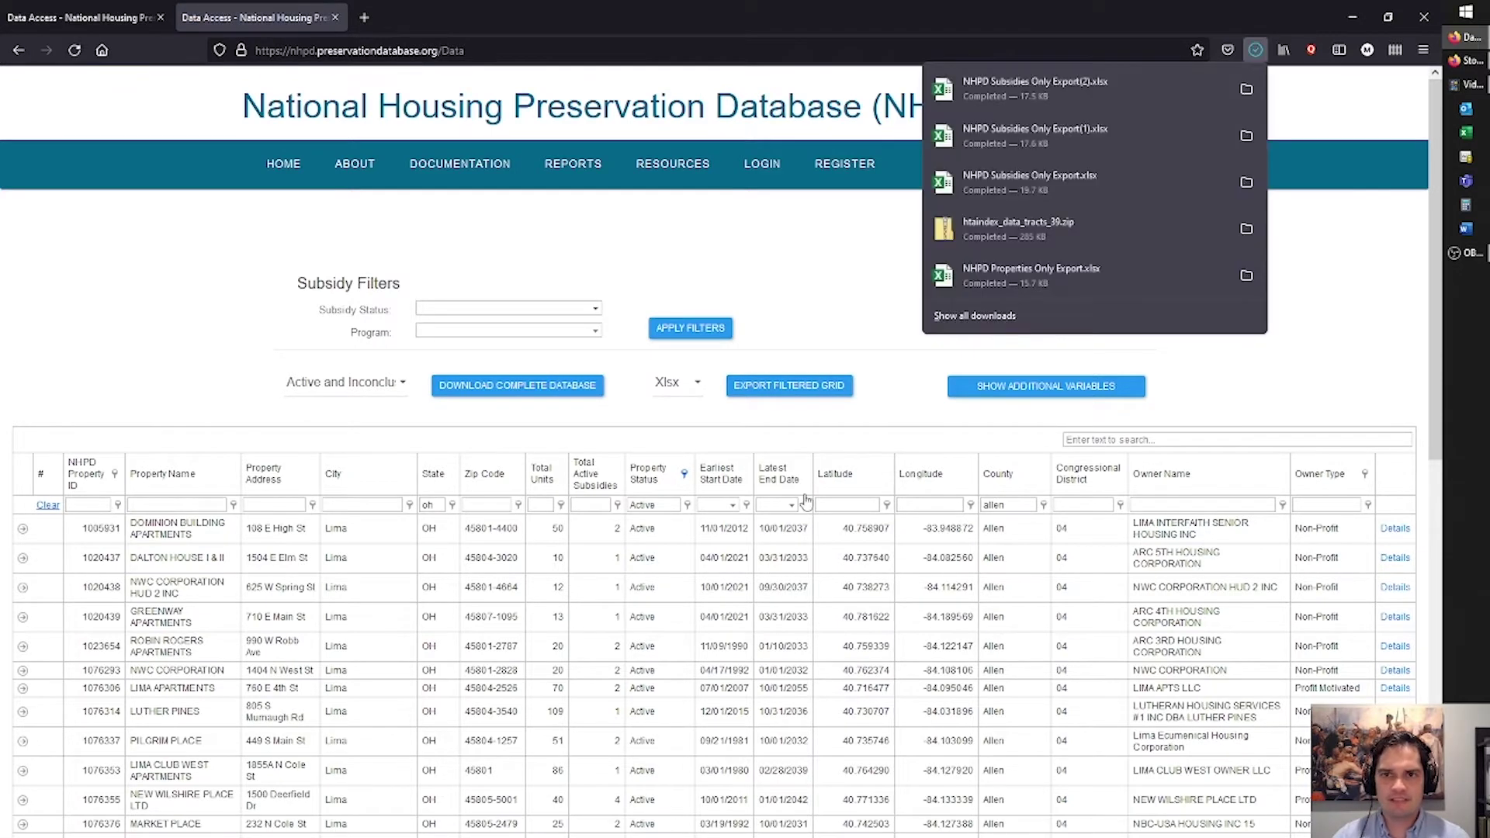
click(1248, 90)
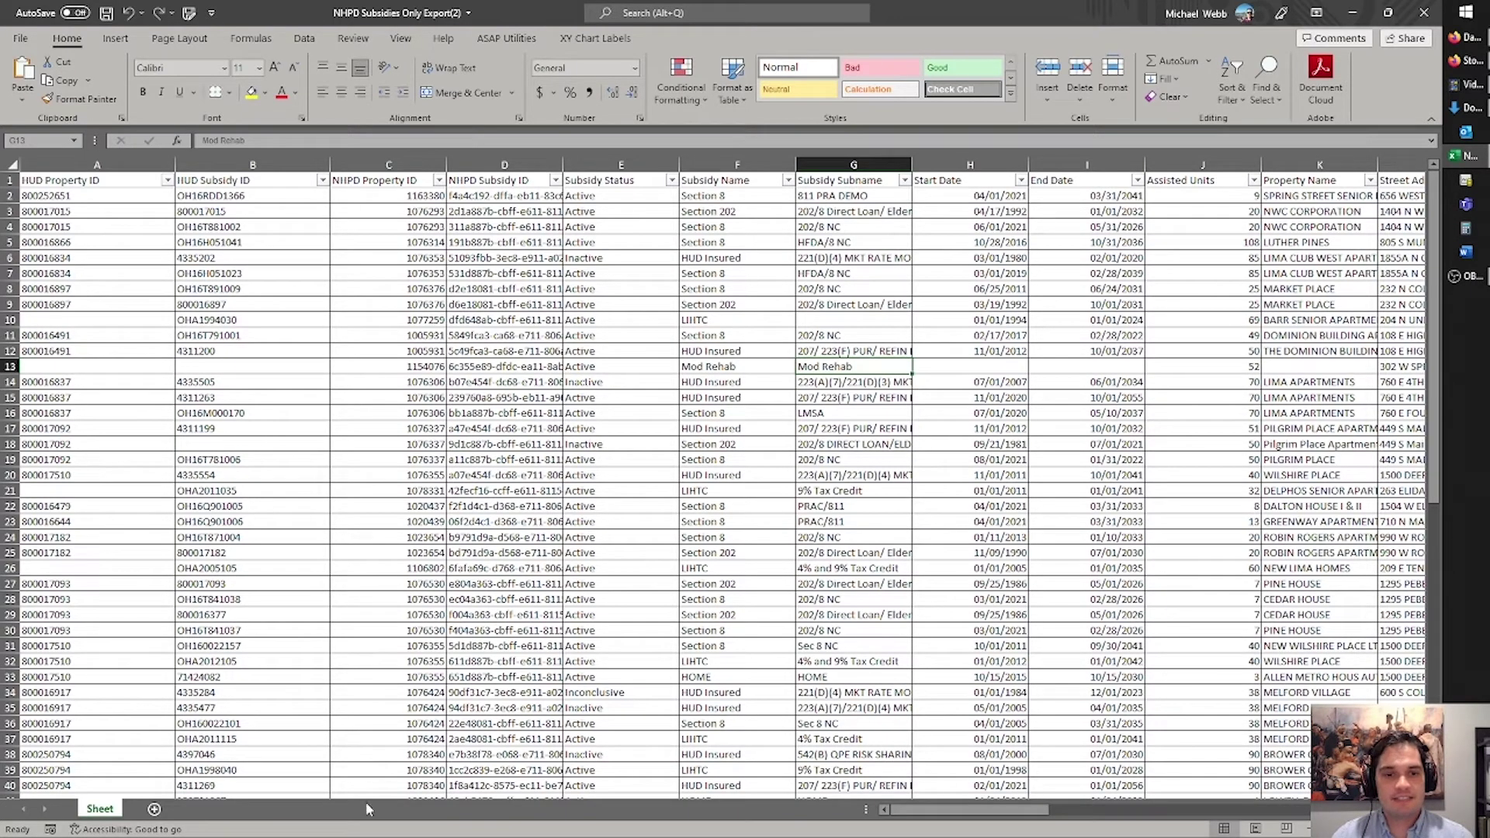
- Examine the exported subsidy sheet's rows and columns, including the Longitude and Latitude columns needed for mapping
scroll(319, 729, down, 1)
scroll(319, 729, up, 1)
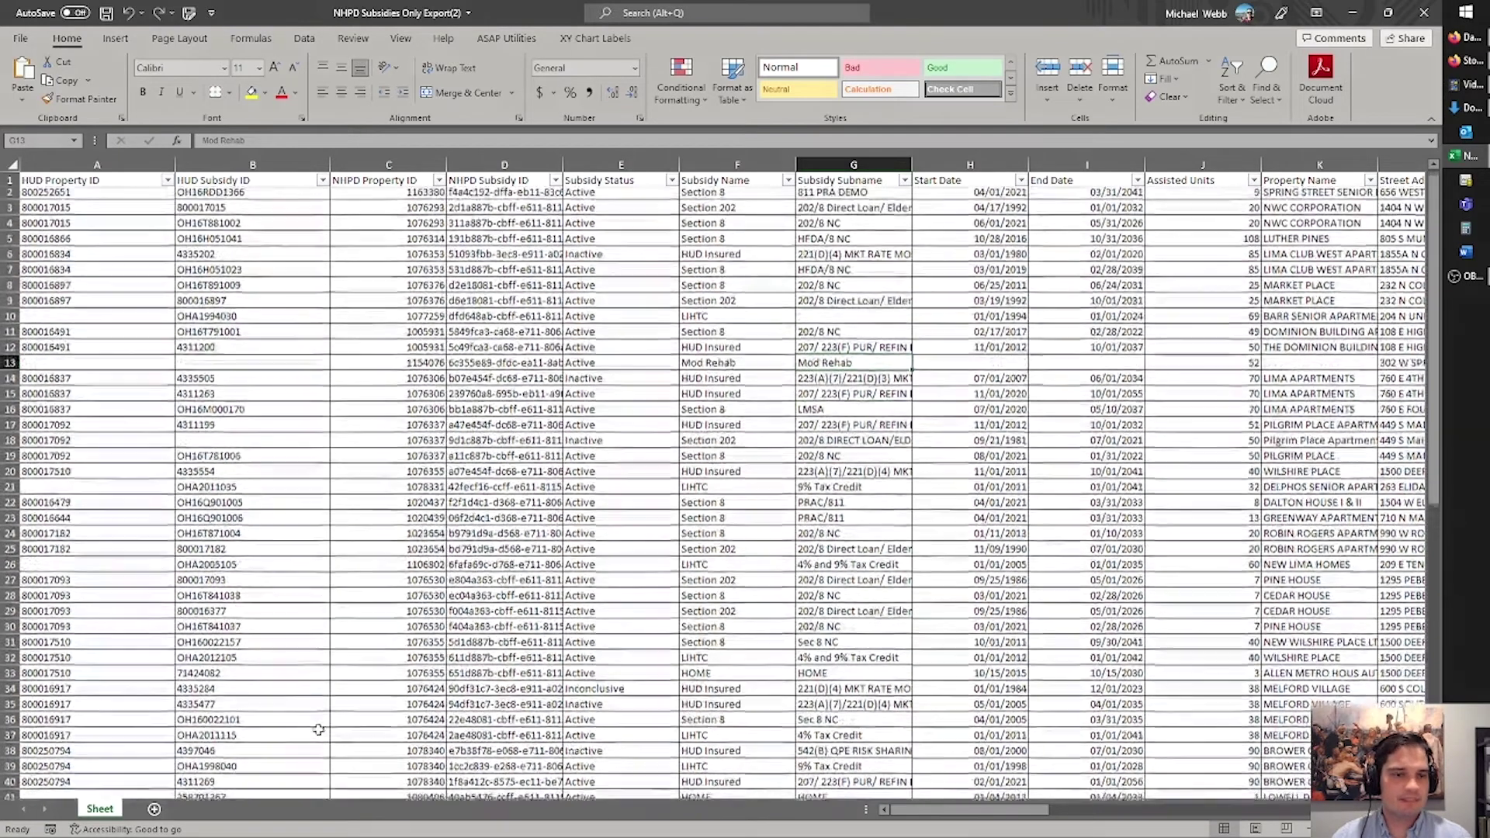
drag(942, 809, 1087, 811)
click(610, 630)
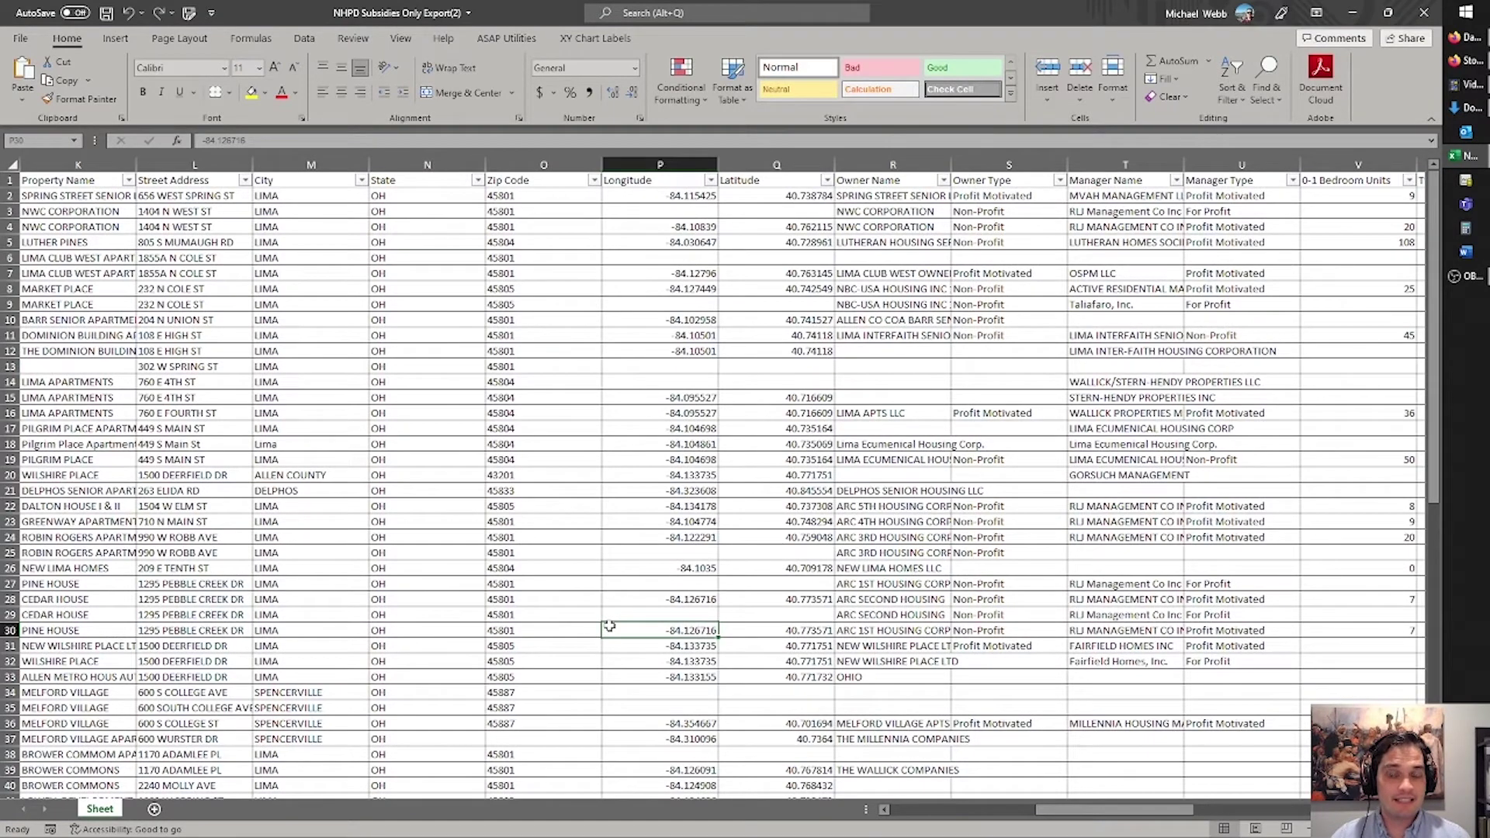
click(668, 164)
click(756, 163)
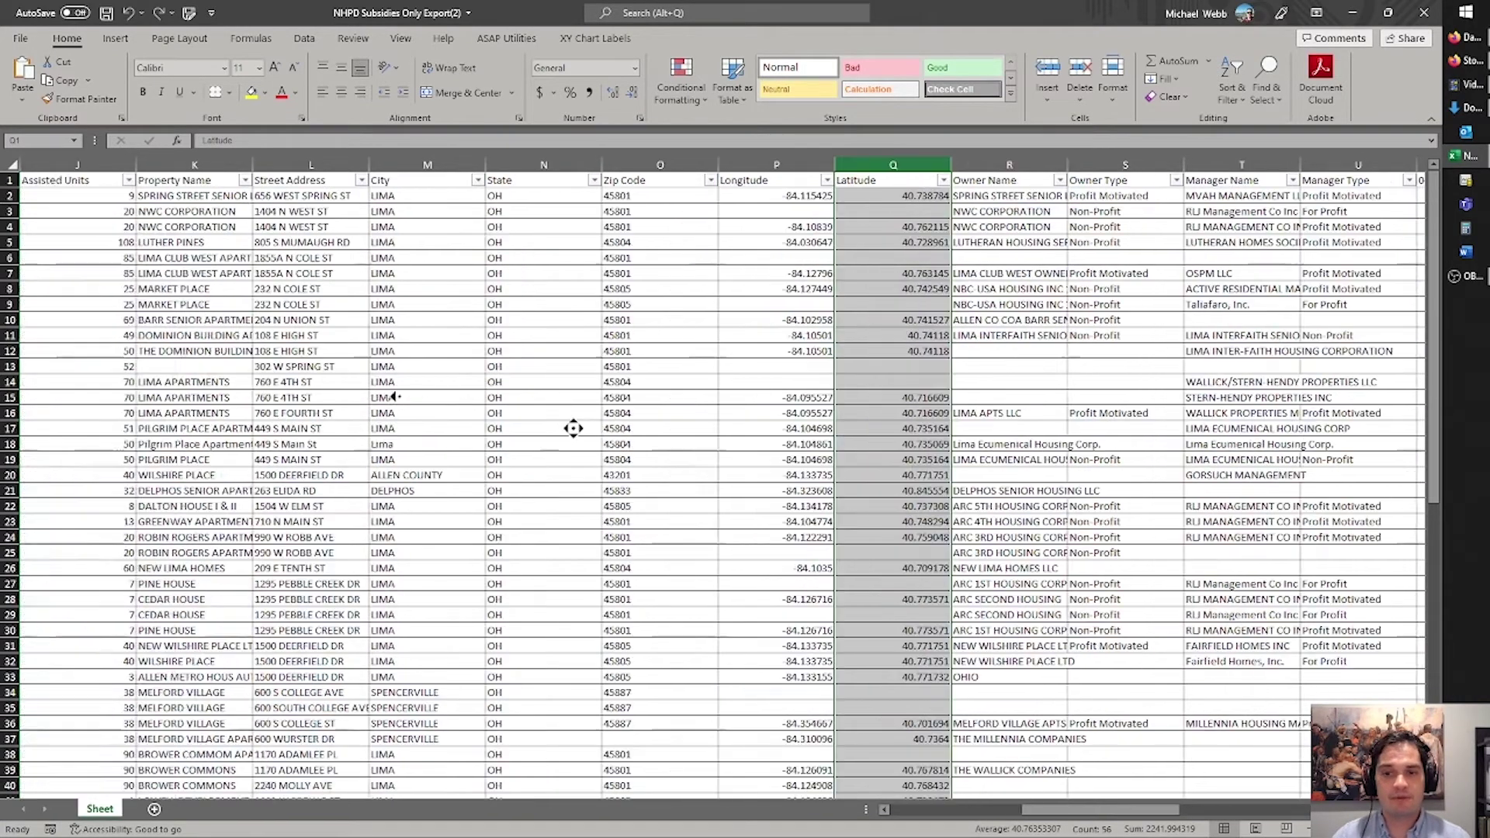
scroll(574, 427, left, 5)
click(548, 303)
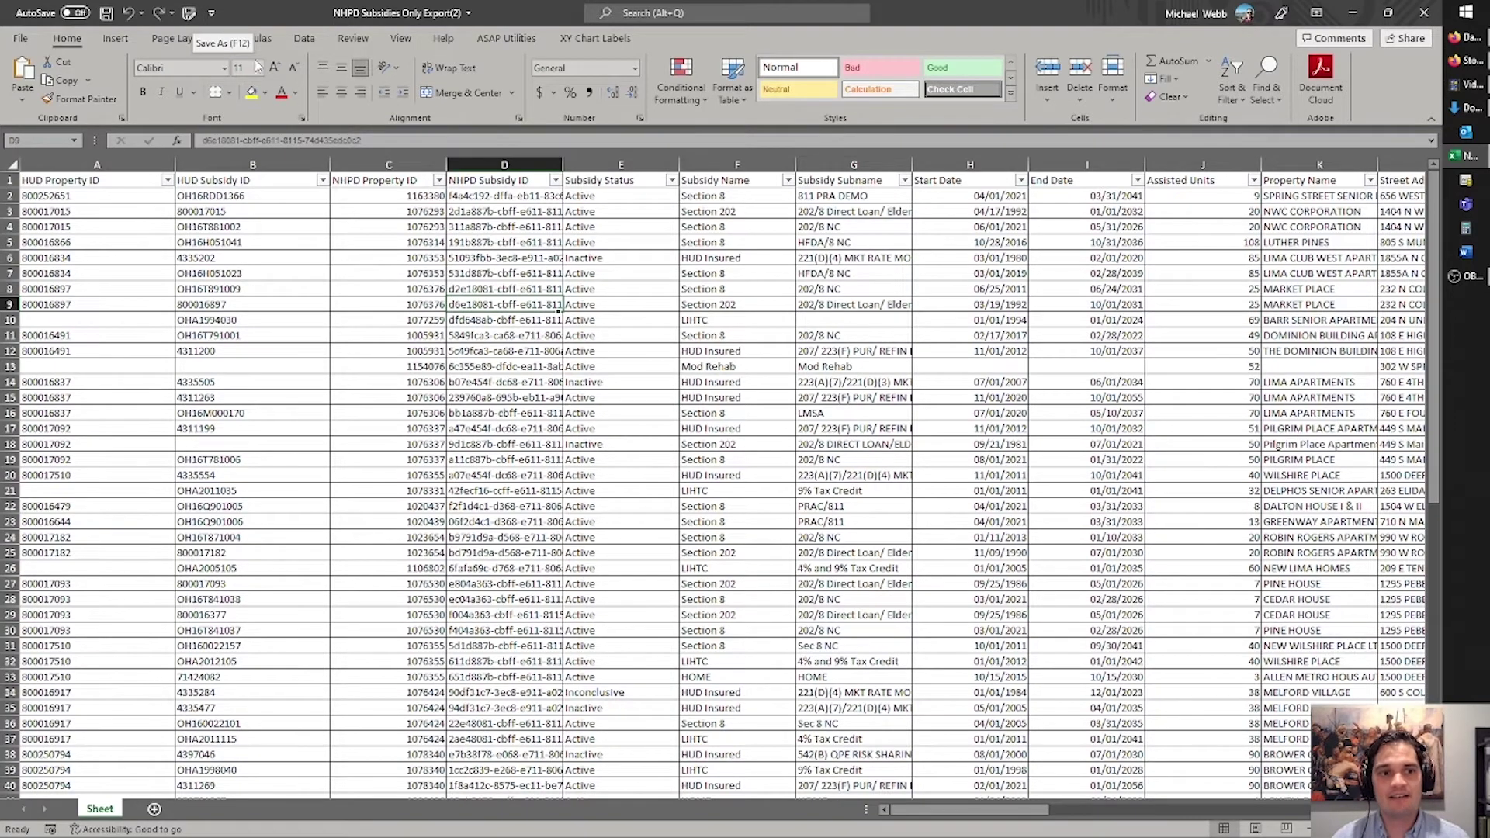
click(635, 426)
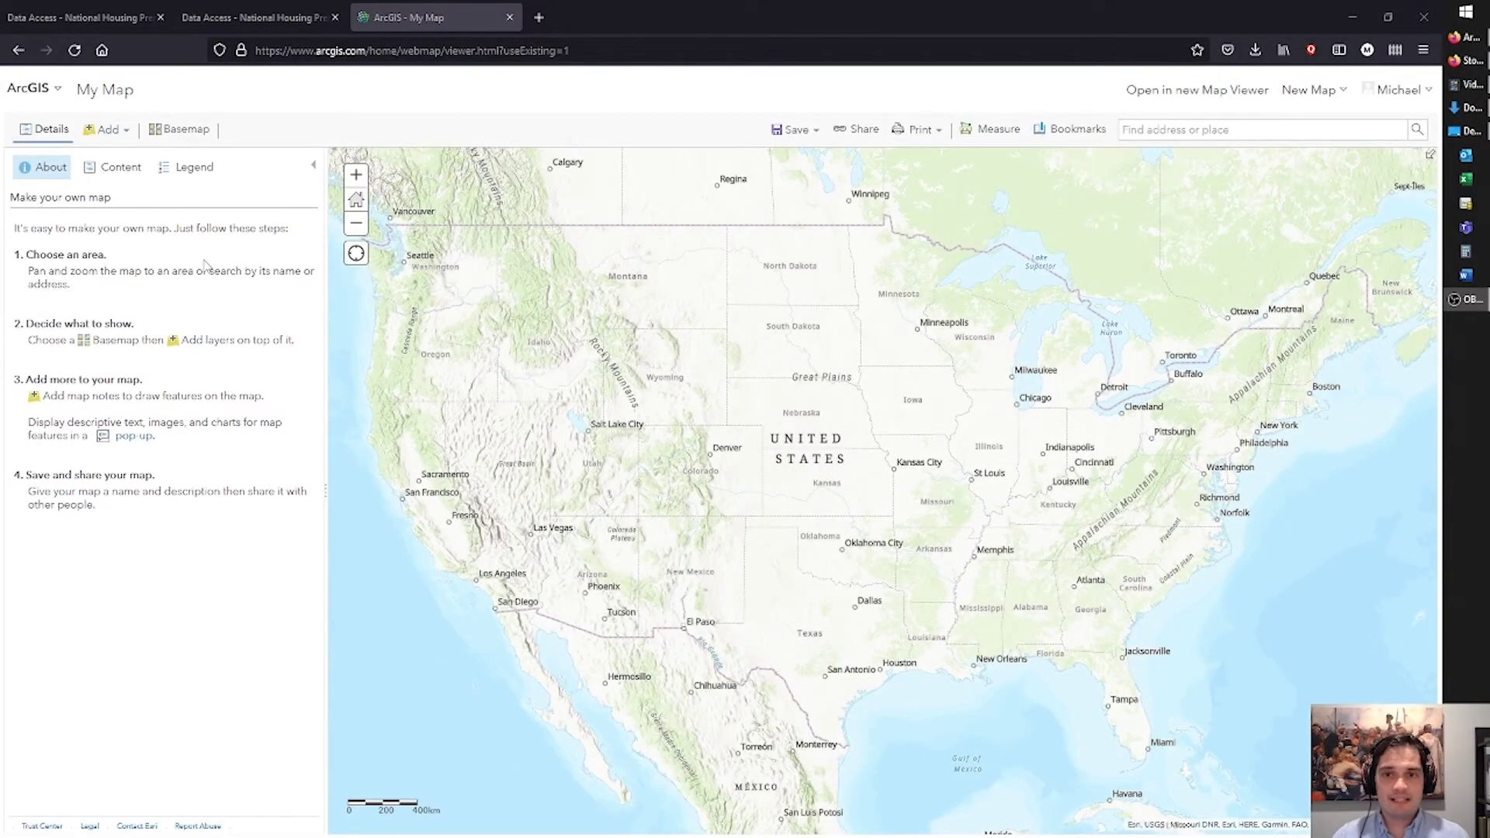
- In the ArcGIS map, import NHPD_Allen4.csv from the Desktop as a layer from file and dismiss the warning
click(128, 132)
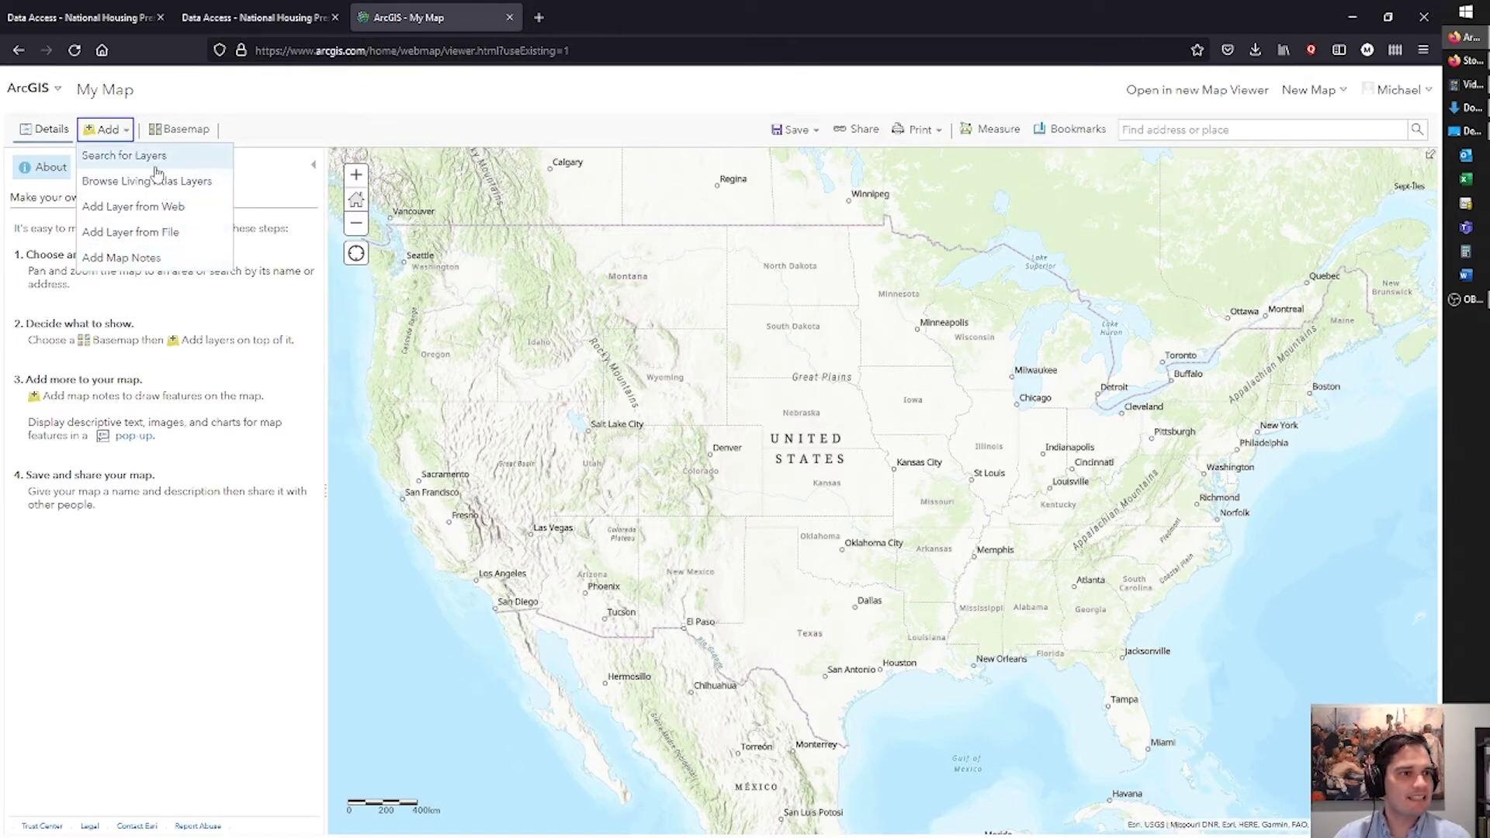
click(163, 233)
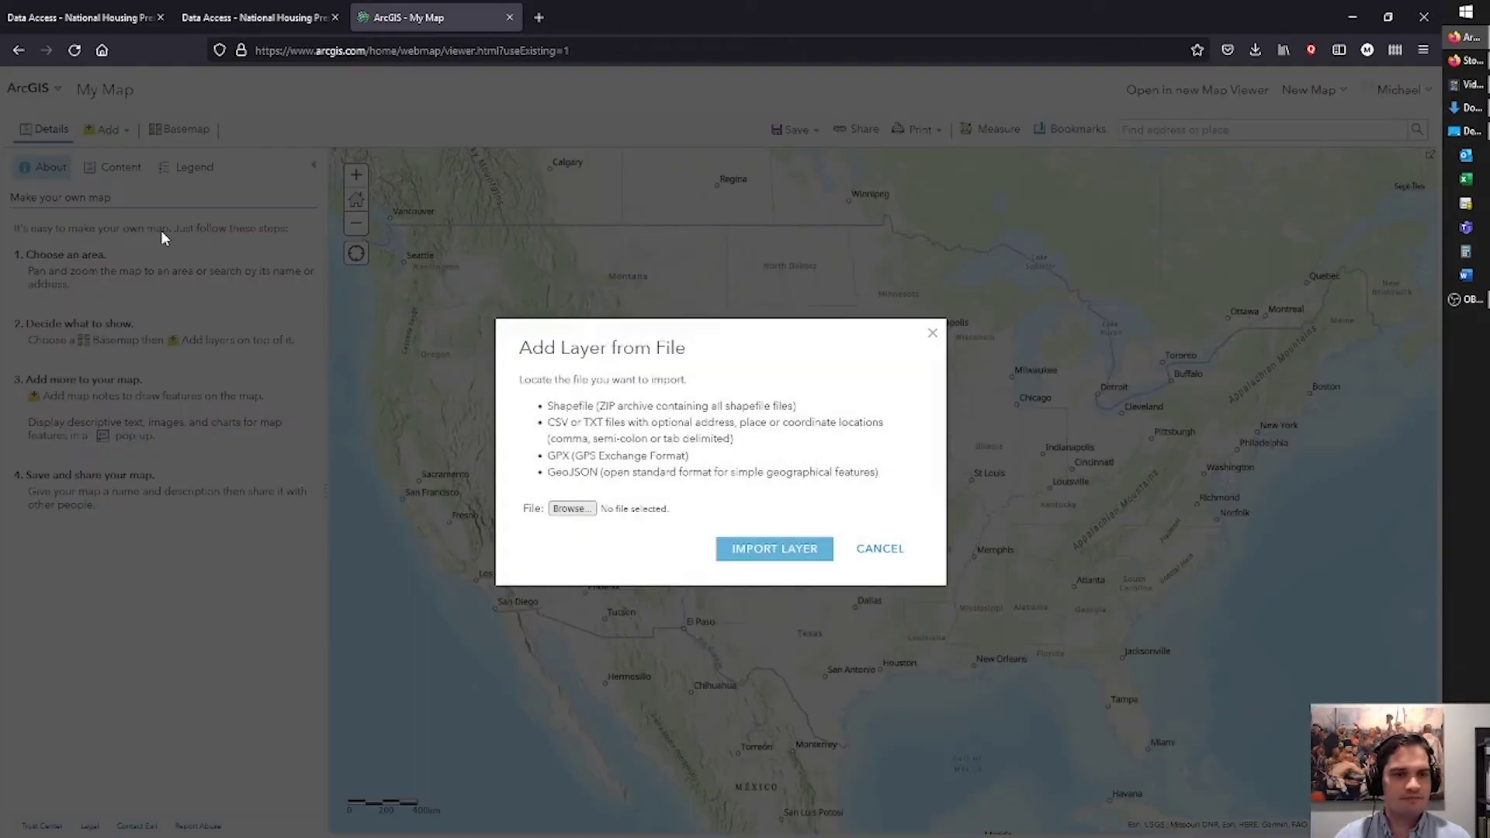
click(572, 509)
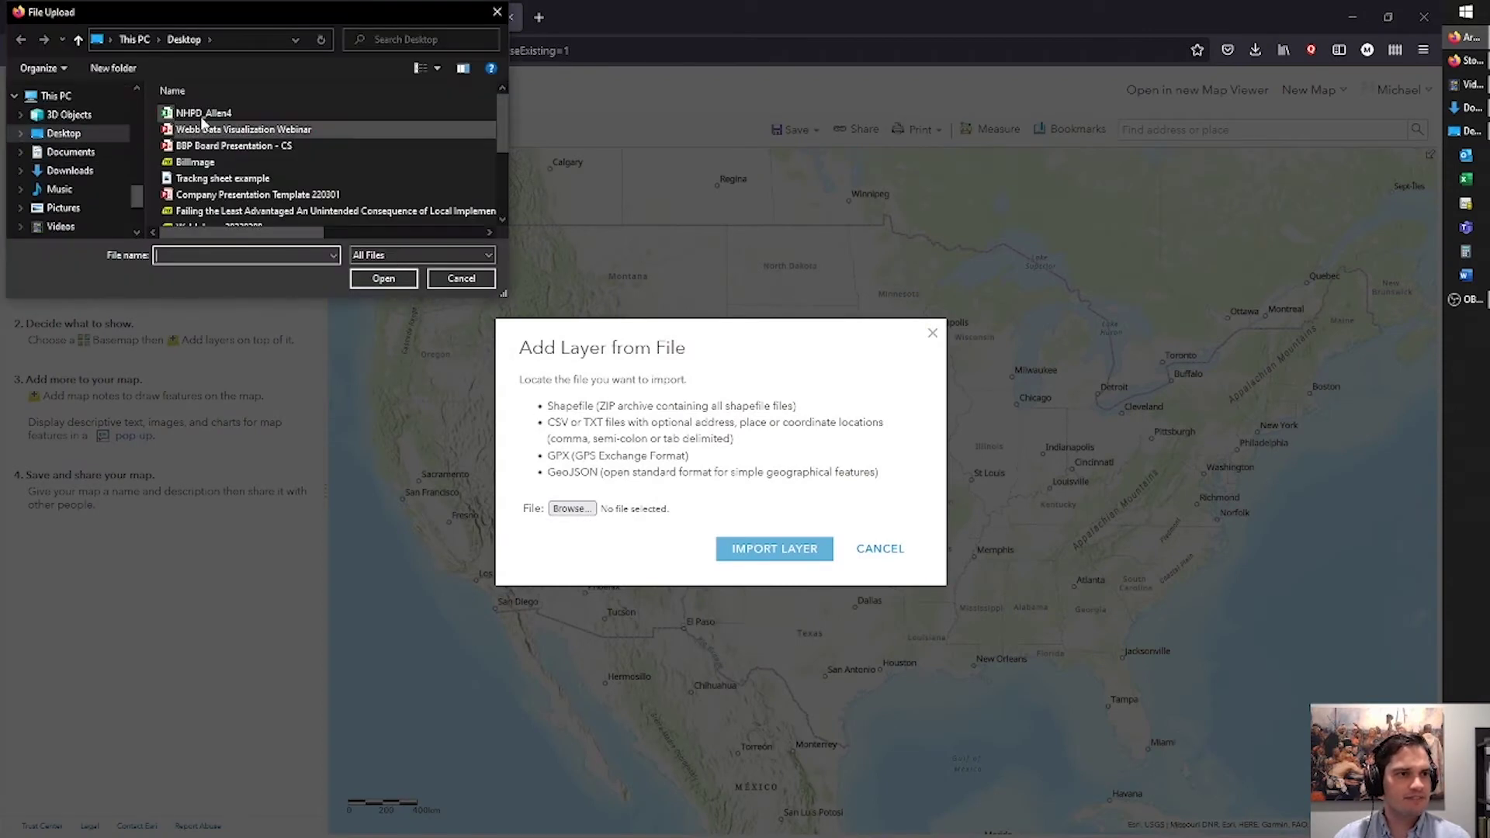
double_click(202, 114)
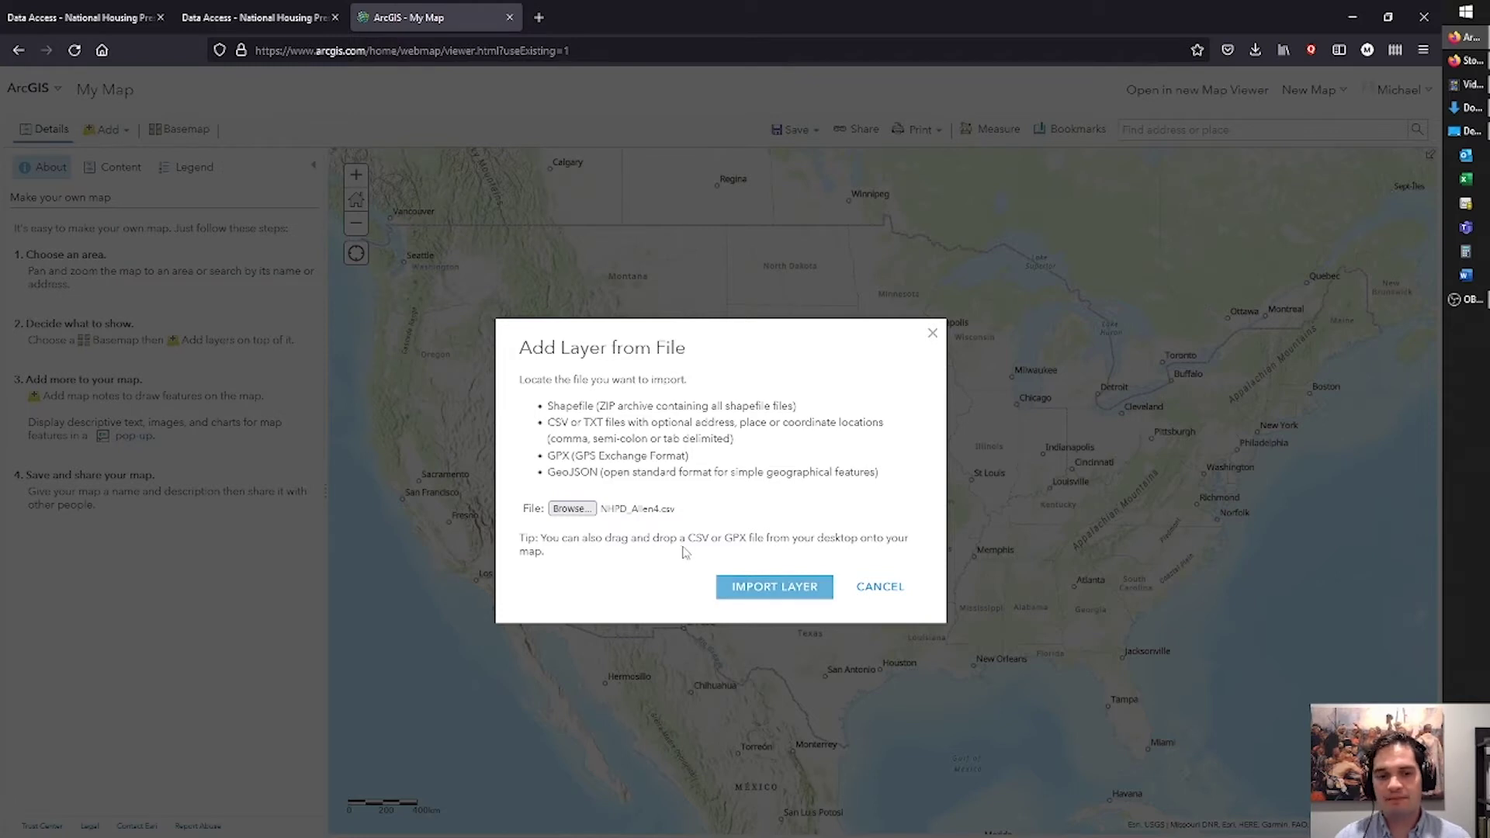
click(742, 586)
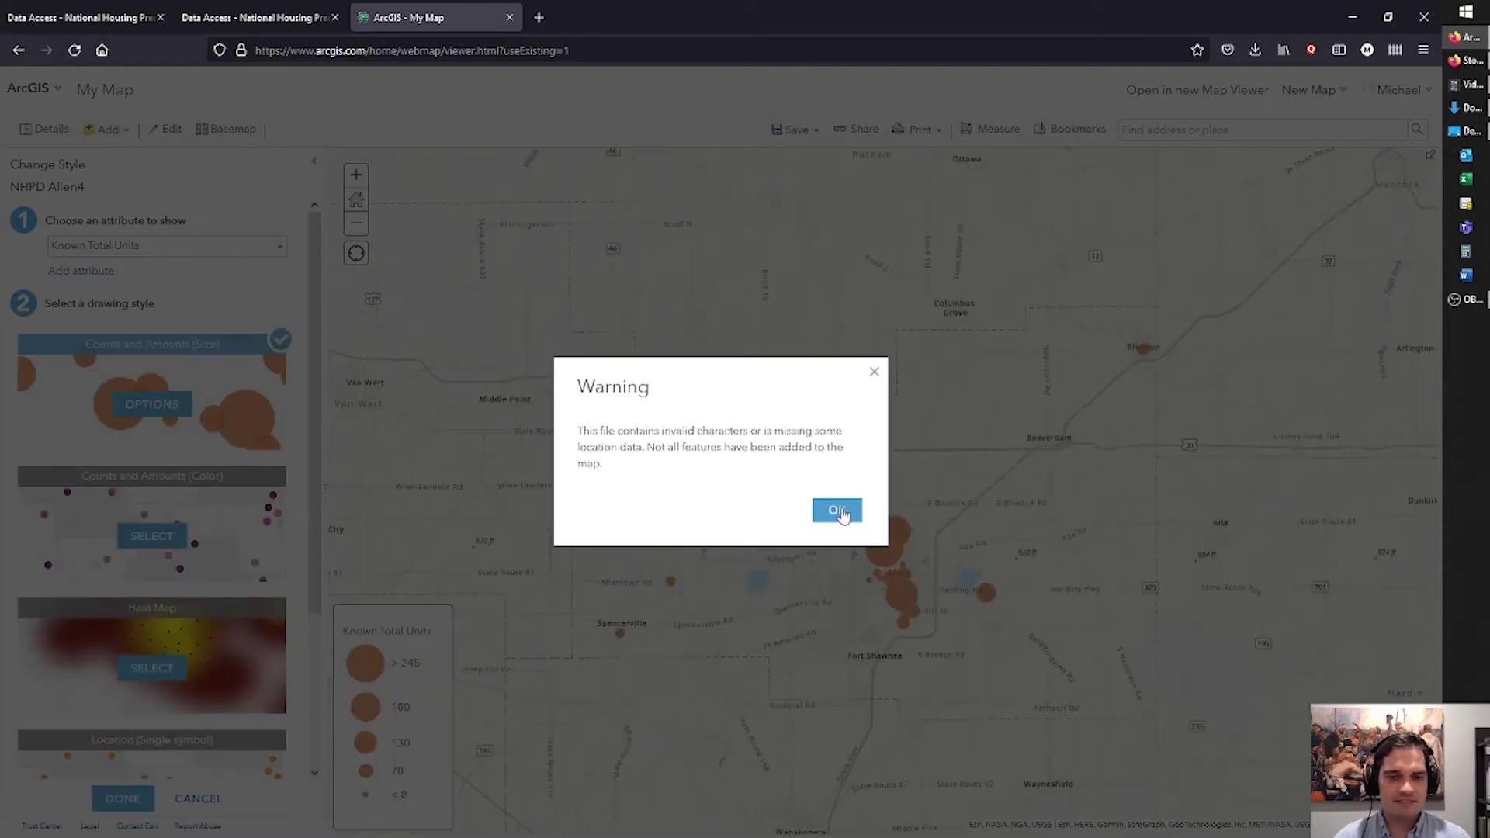
click(838, 512)
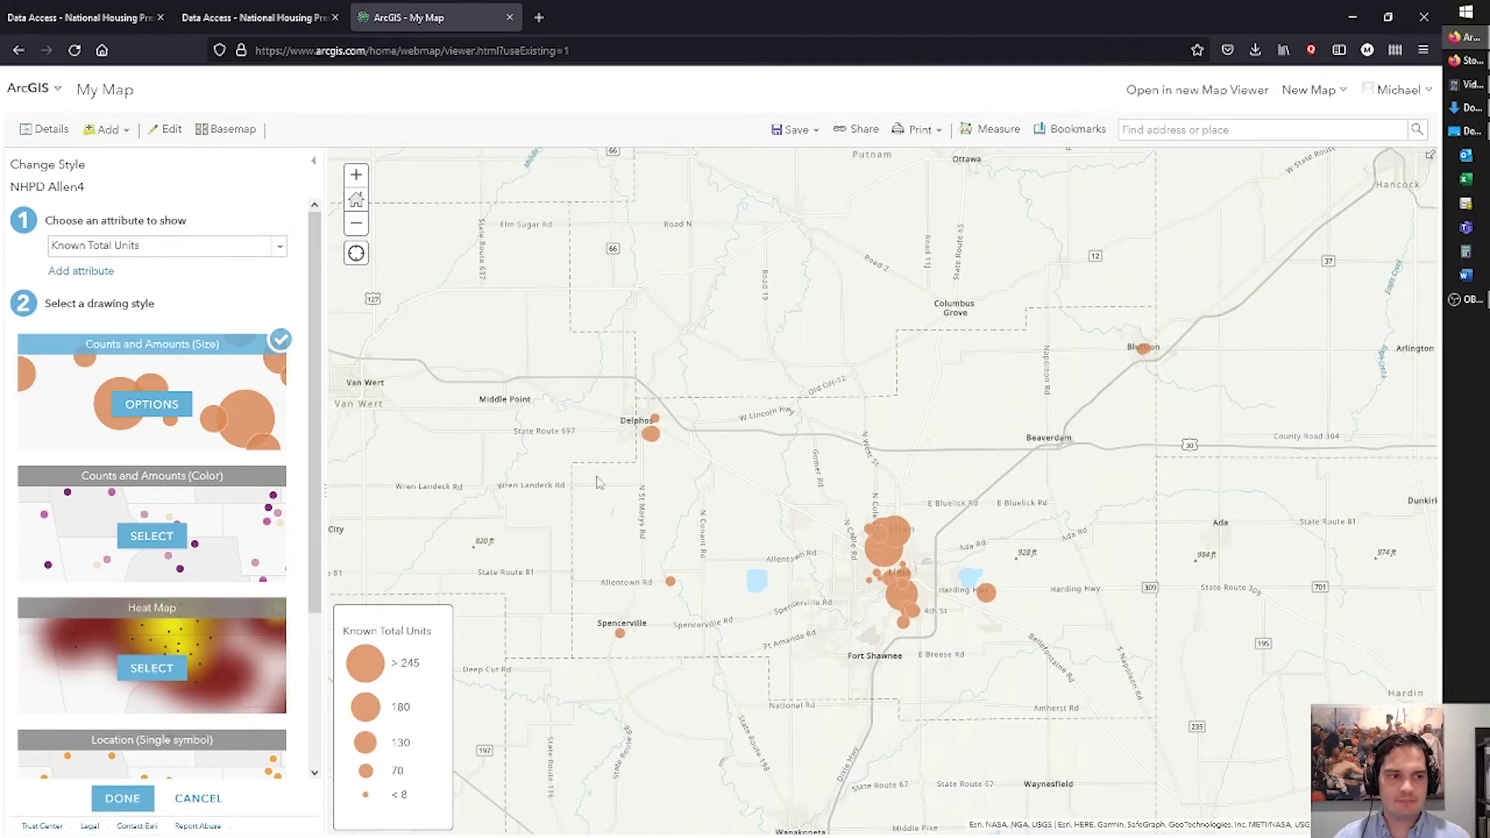
- Set the NHPD Allen4 layer's displayed attribute to Assisted Units
drag(1009, 509, 993, 505)
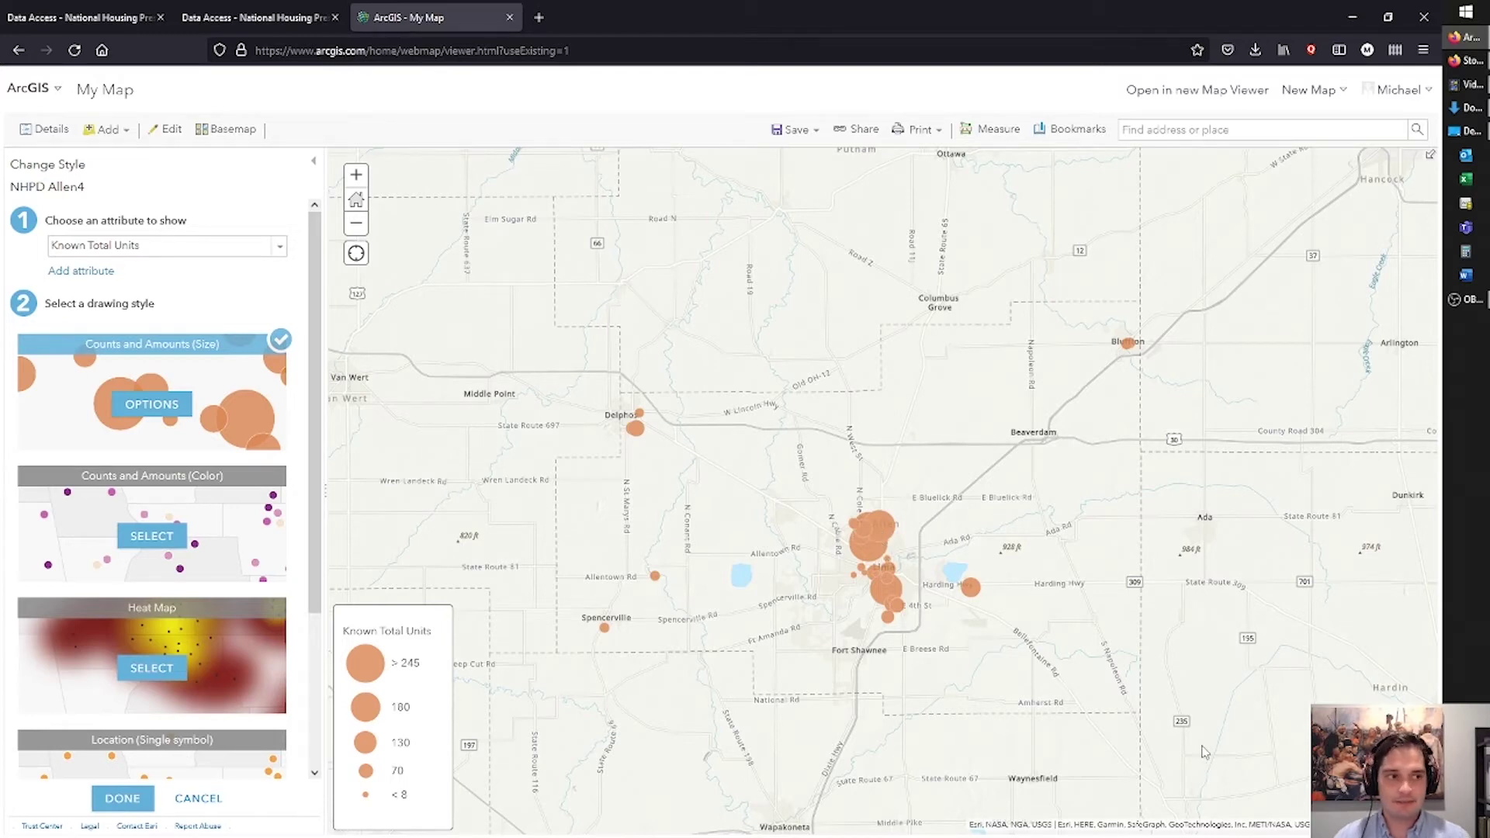
click(265, 246)
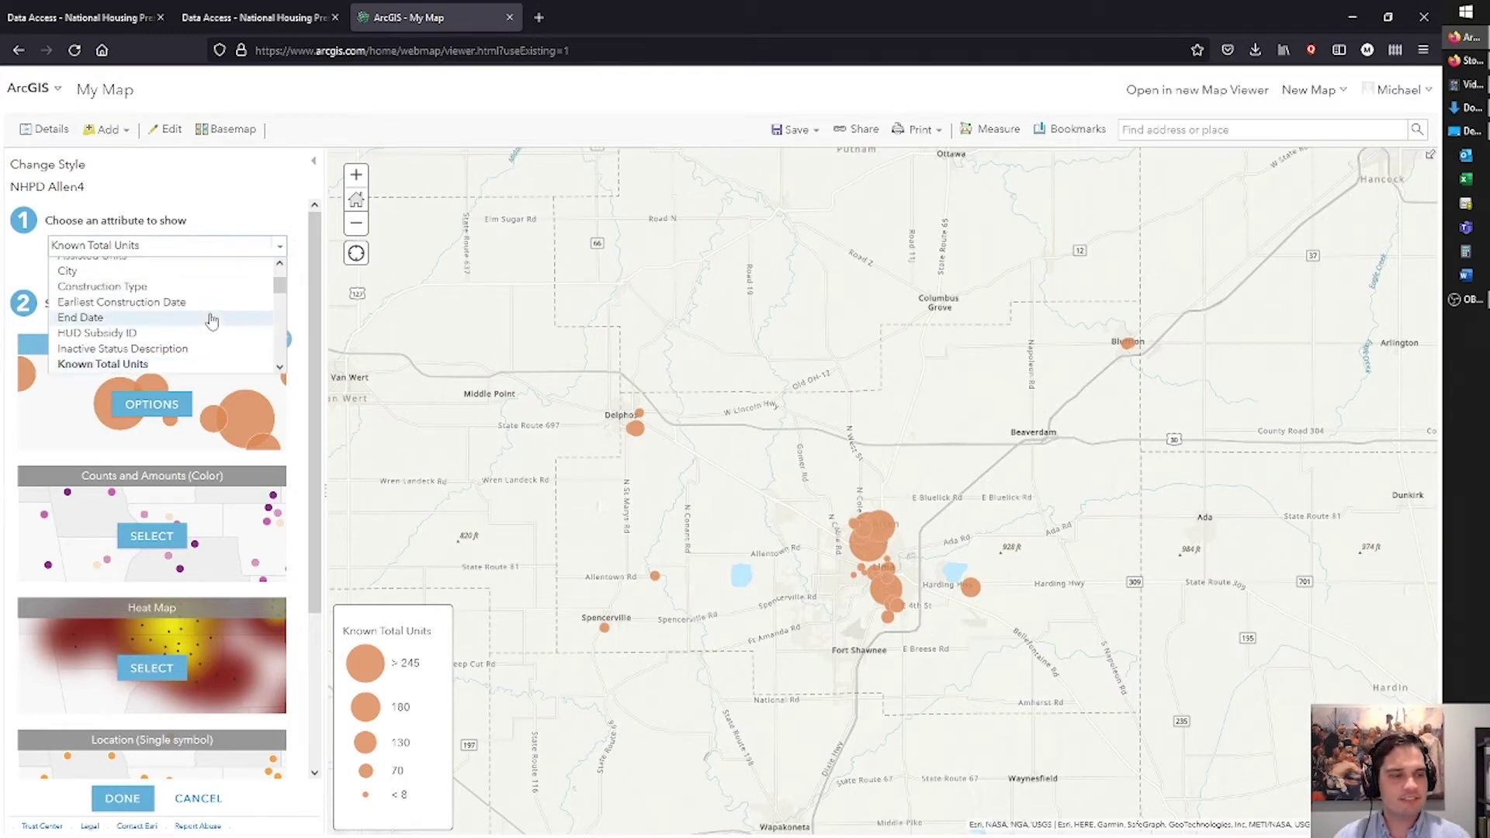
click(186, 296)
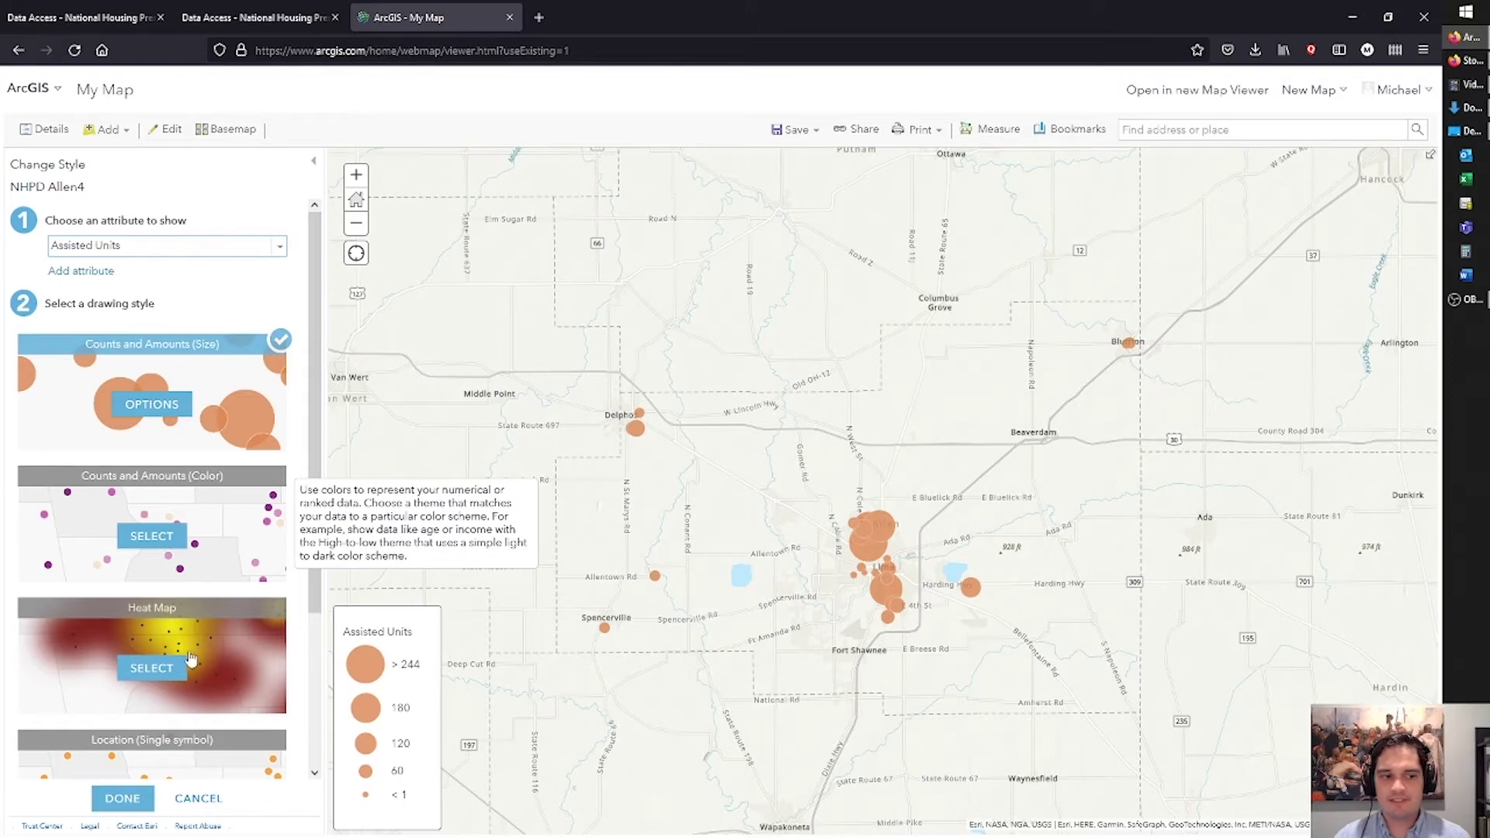
- Try the Heat Map, Counts and Amounts (Size) and Counts and Amounts (Color) drawing styles for Assisted Units
click(167, 669)
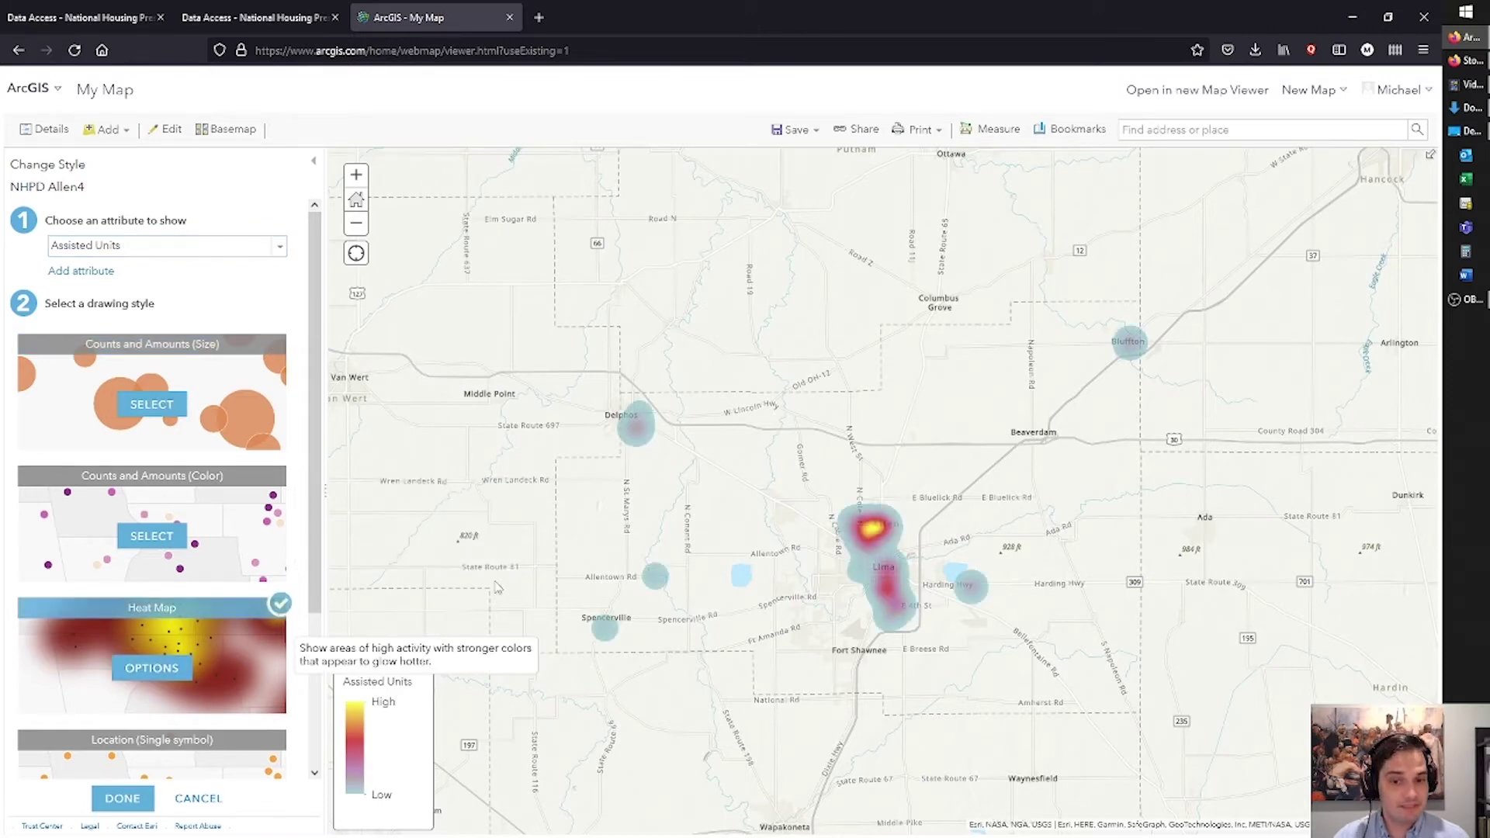
click(151, 405)
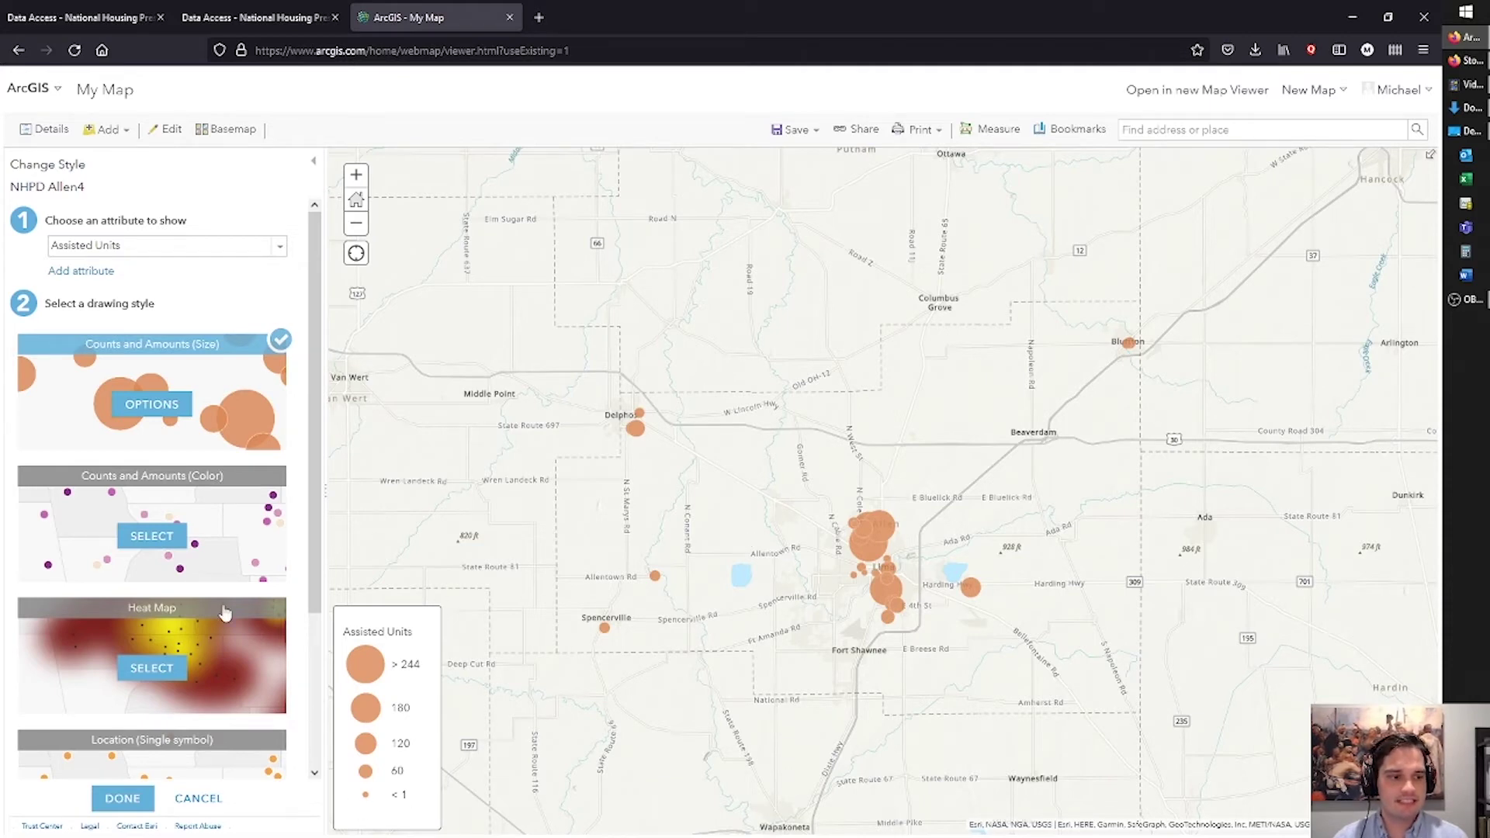
scroll(204, 644, down, 2)
click(174, 460)
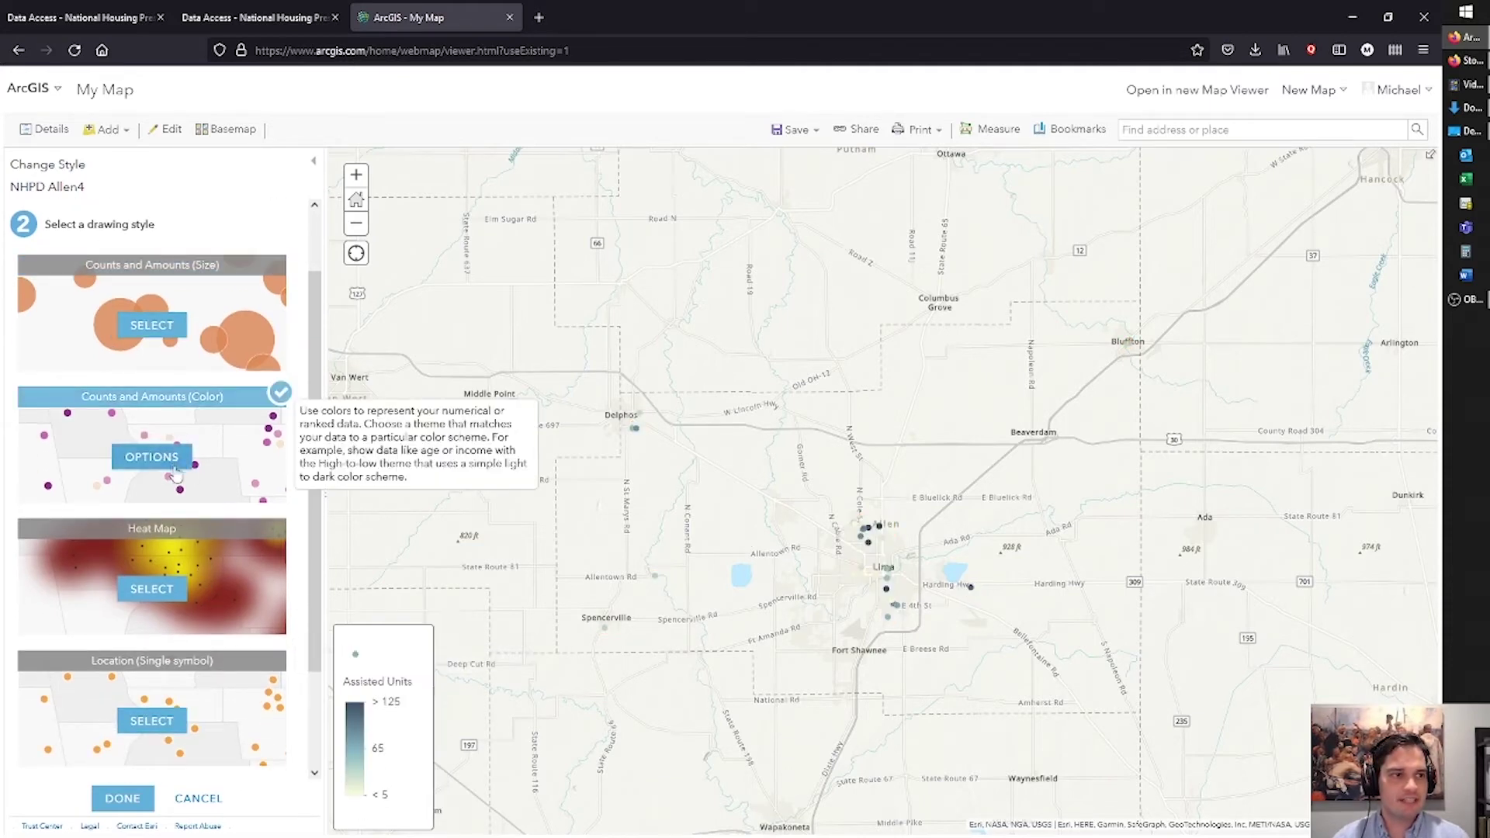
- Style the NHPD Allen4 layer by the Subsidy Name attribute with Types (Unique symbols) and finish the style change
scroll(177, 476, up, 2)
click(176, 246)
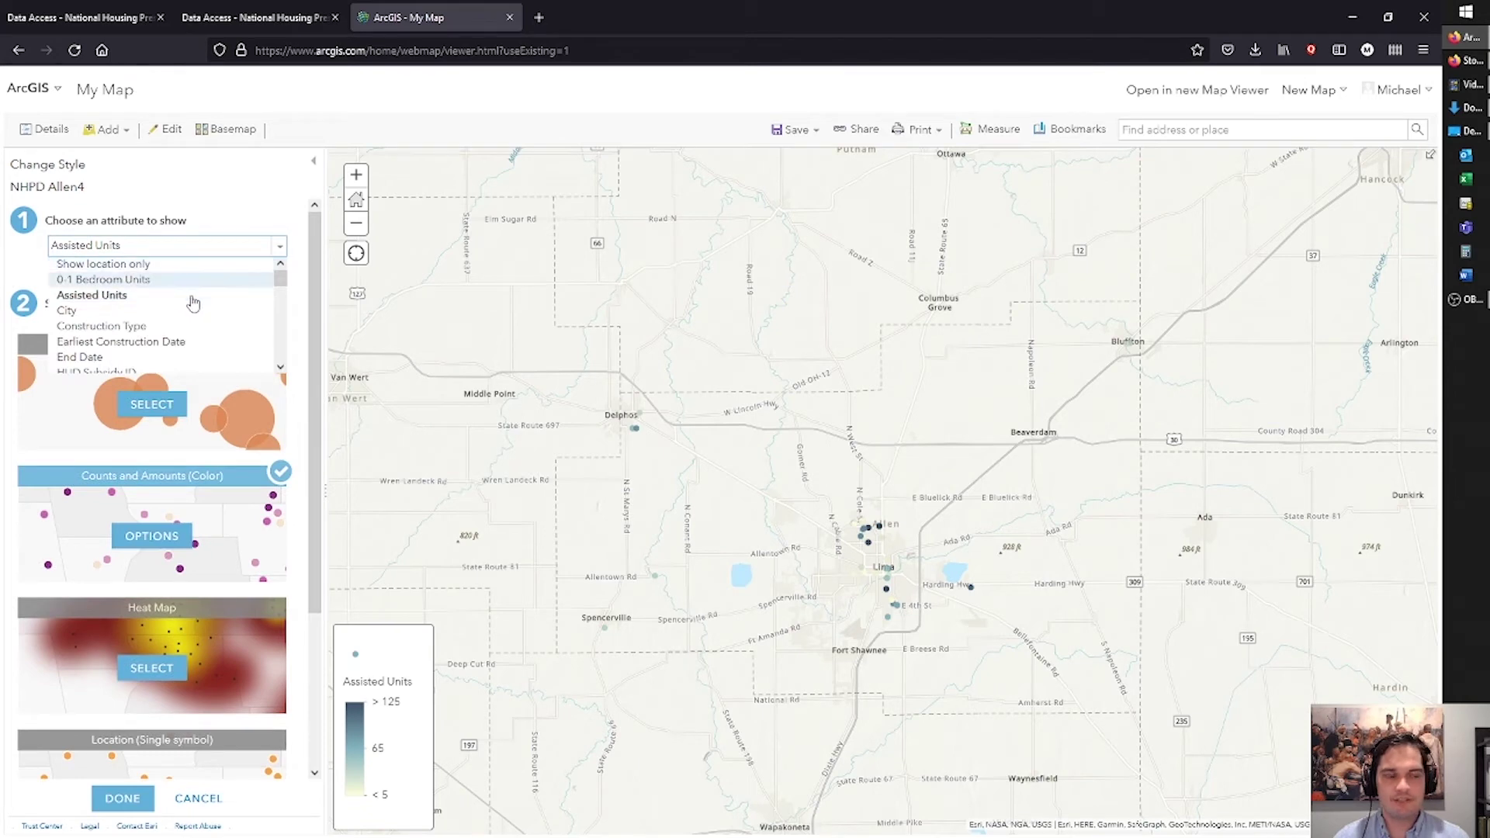
scroll(194, 304, down, 6)
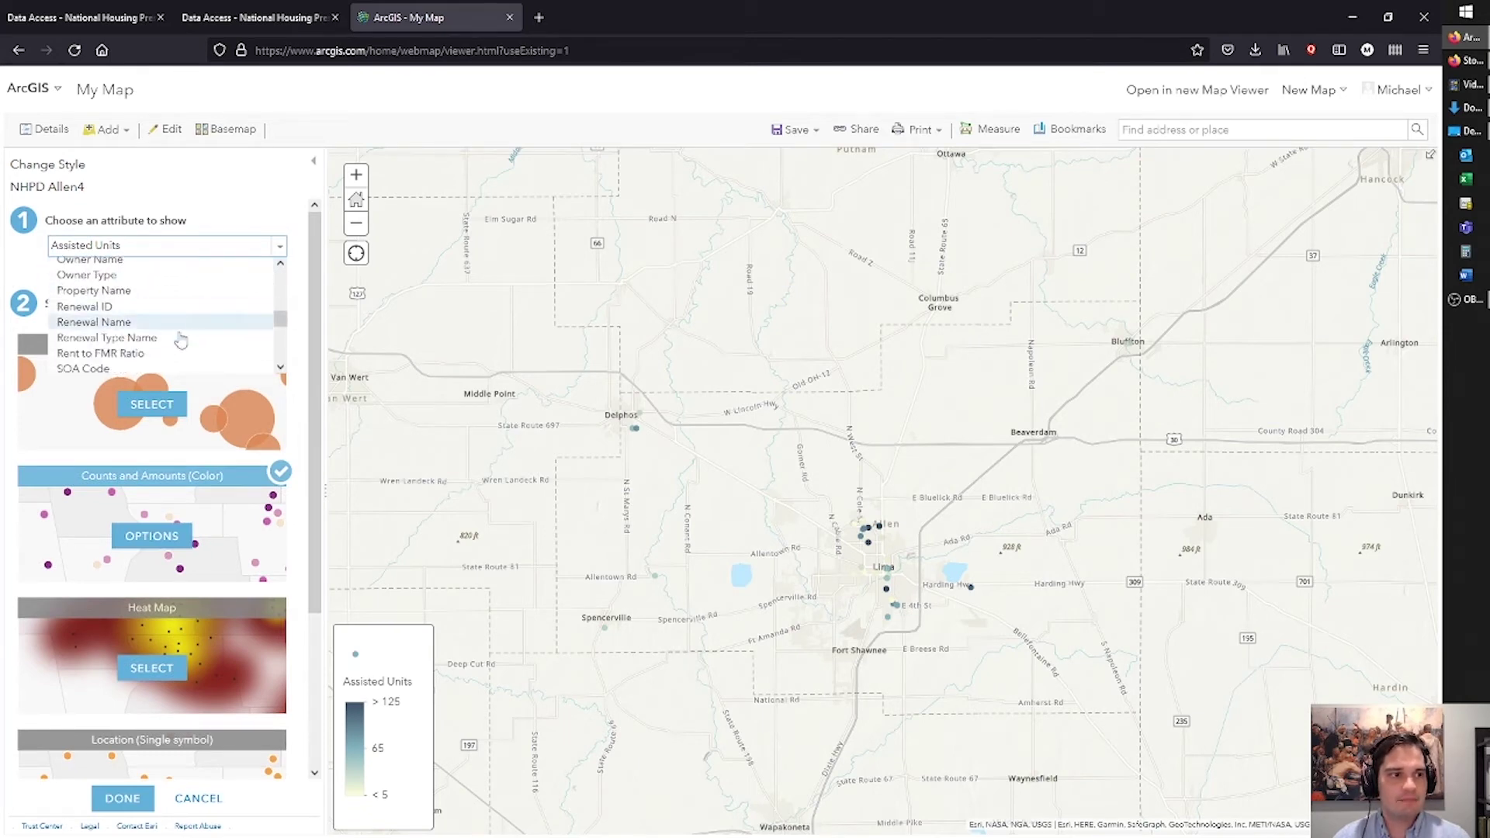
scroll(180, 341, down, 3)
click(175, 359)
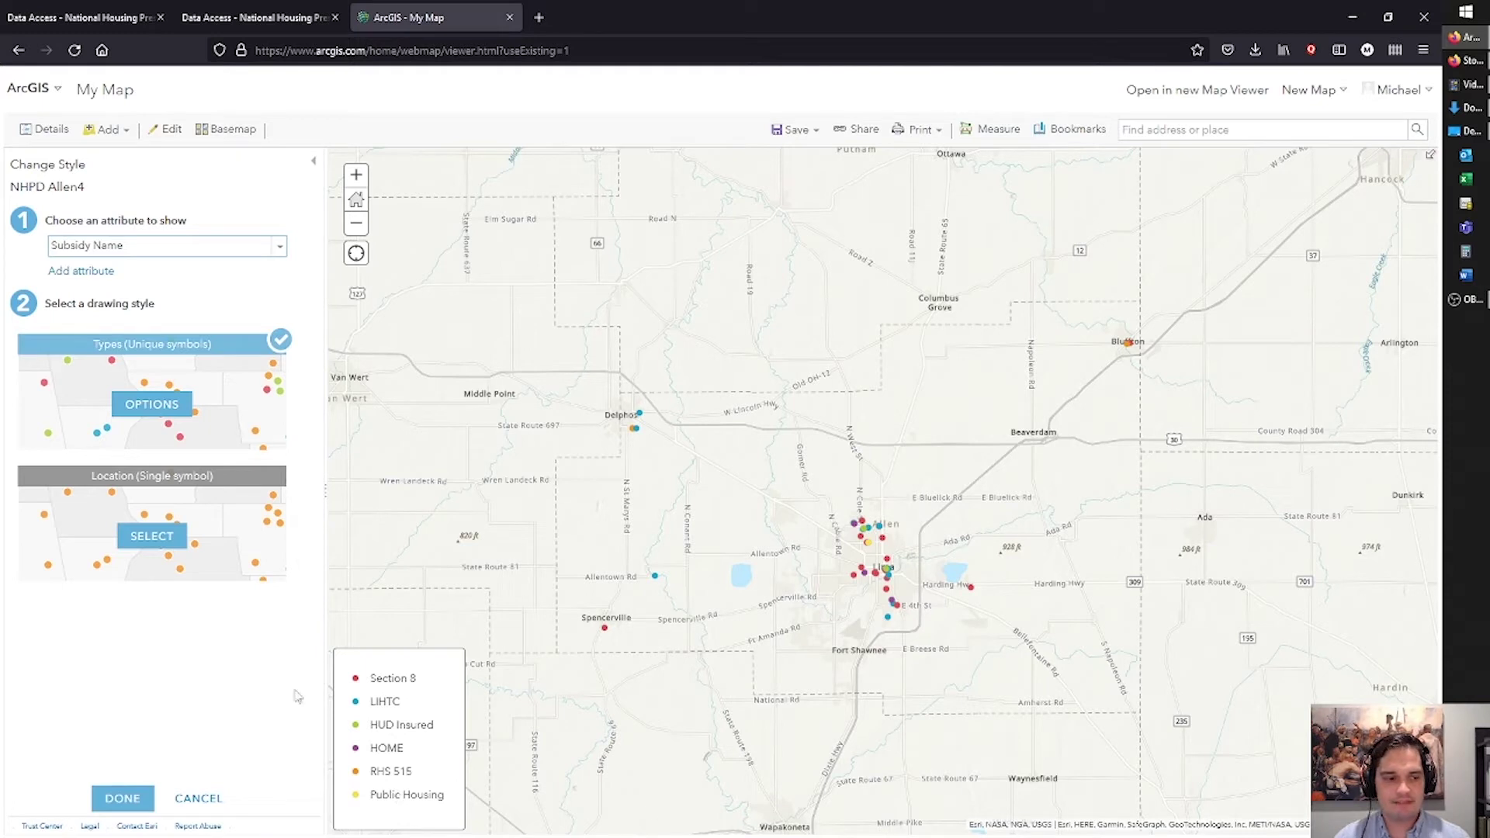
click(120, 805)
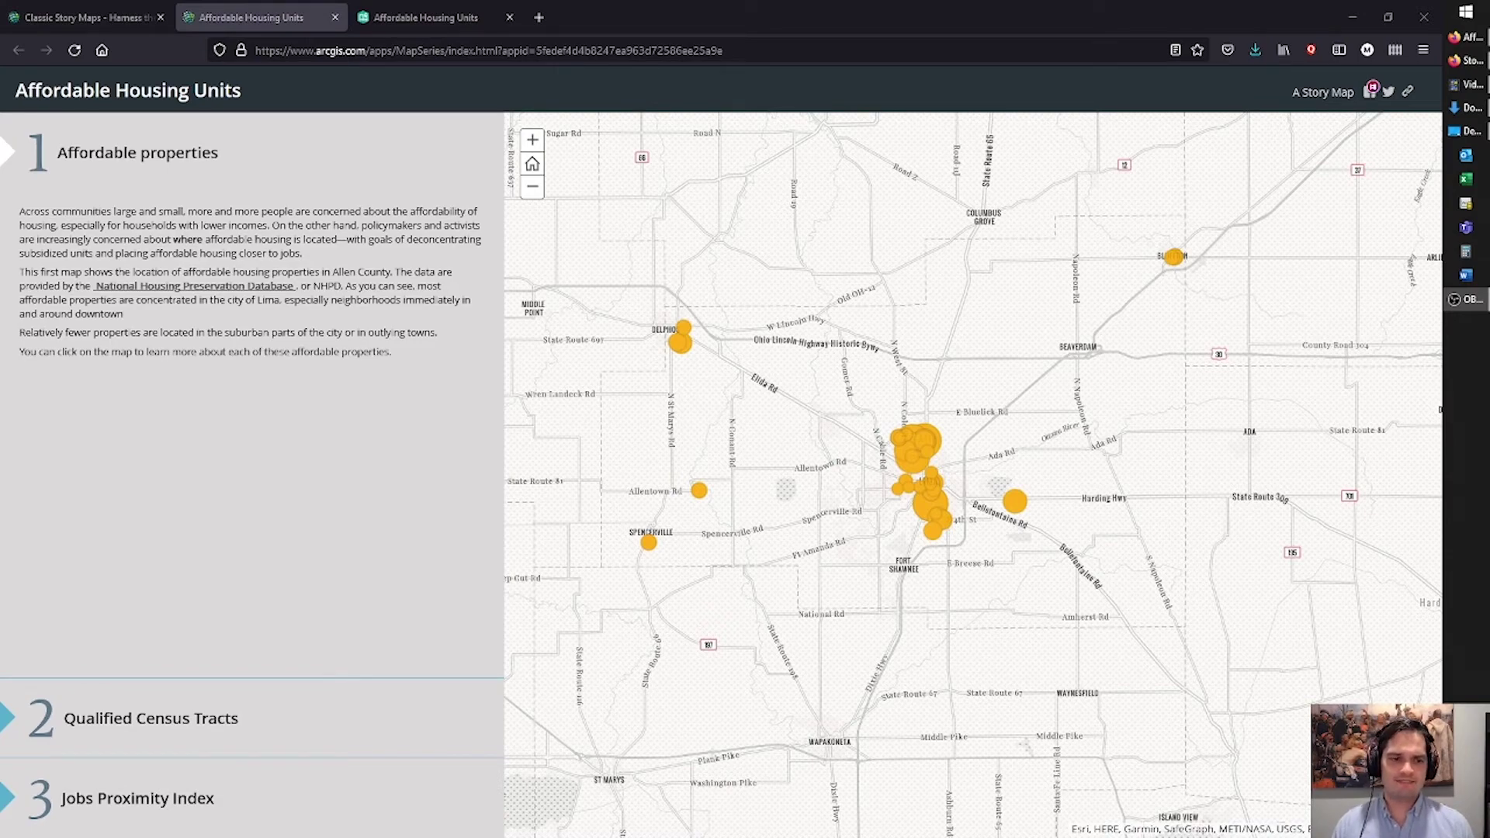
- View the Qualified Census Tracts and Jobs Proximity Index sections of the Affordable Housing Units story map
click(124, 736)
scroll(1235, 559, up, 1)
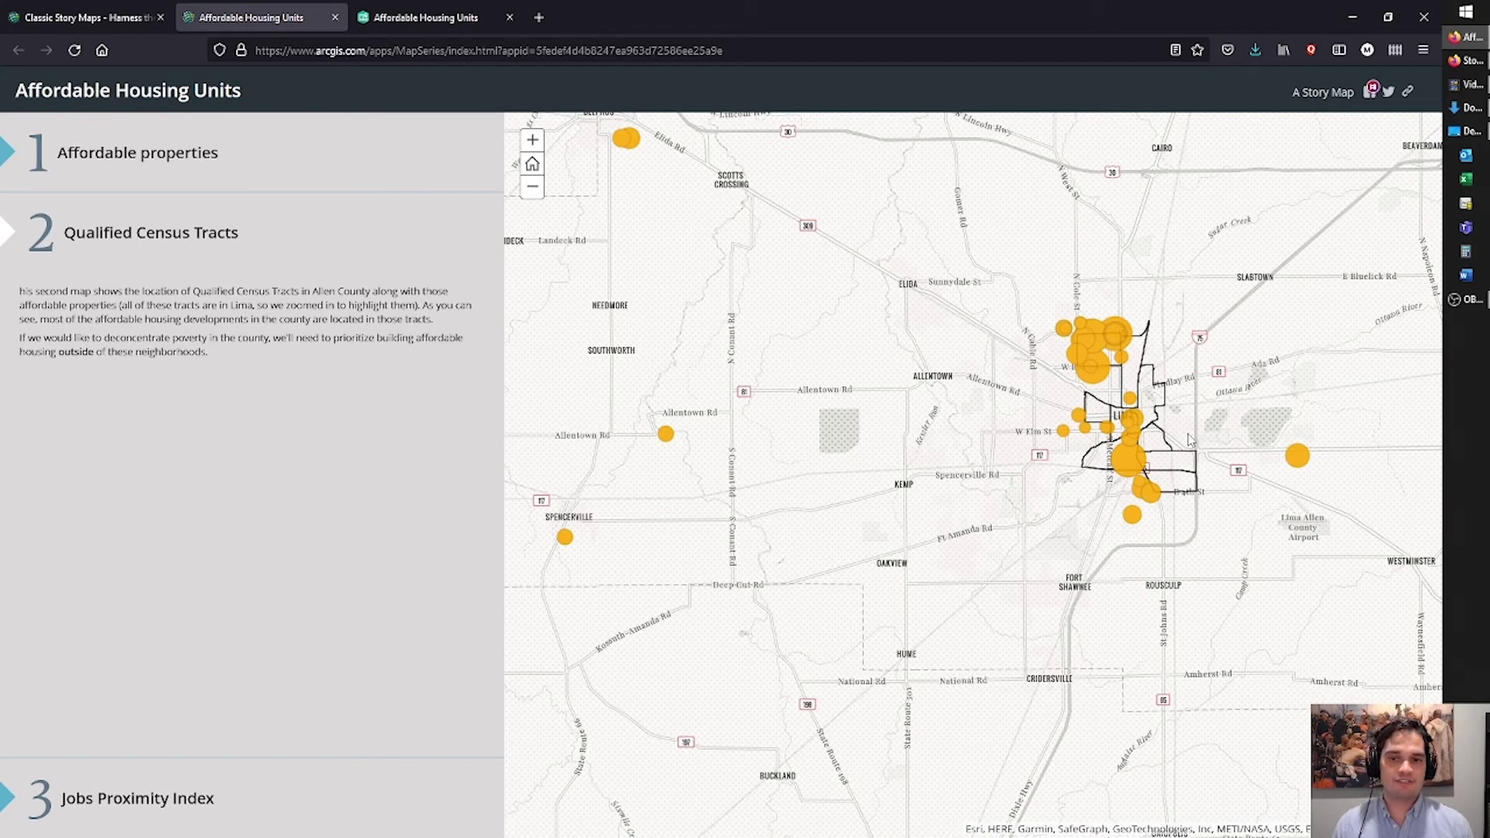
click(152, 798)
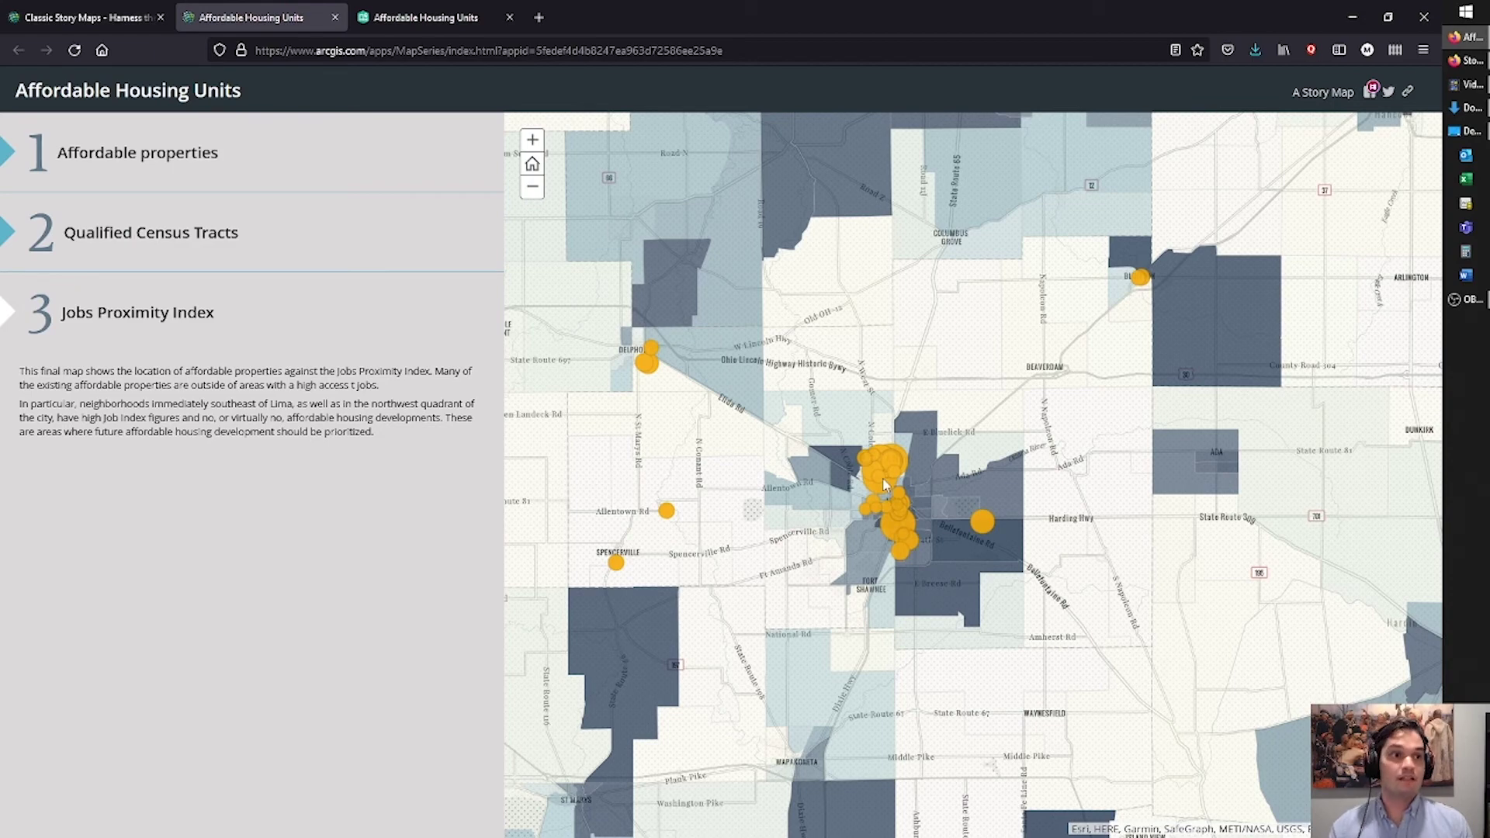
- Switch to the ArcGIS StoryMaps version of Affordable Housing Units and read from its introduction through to the first map
click(419, 12)
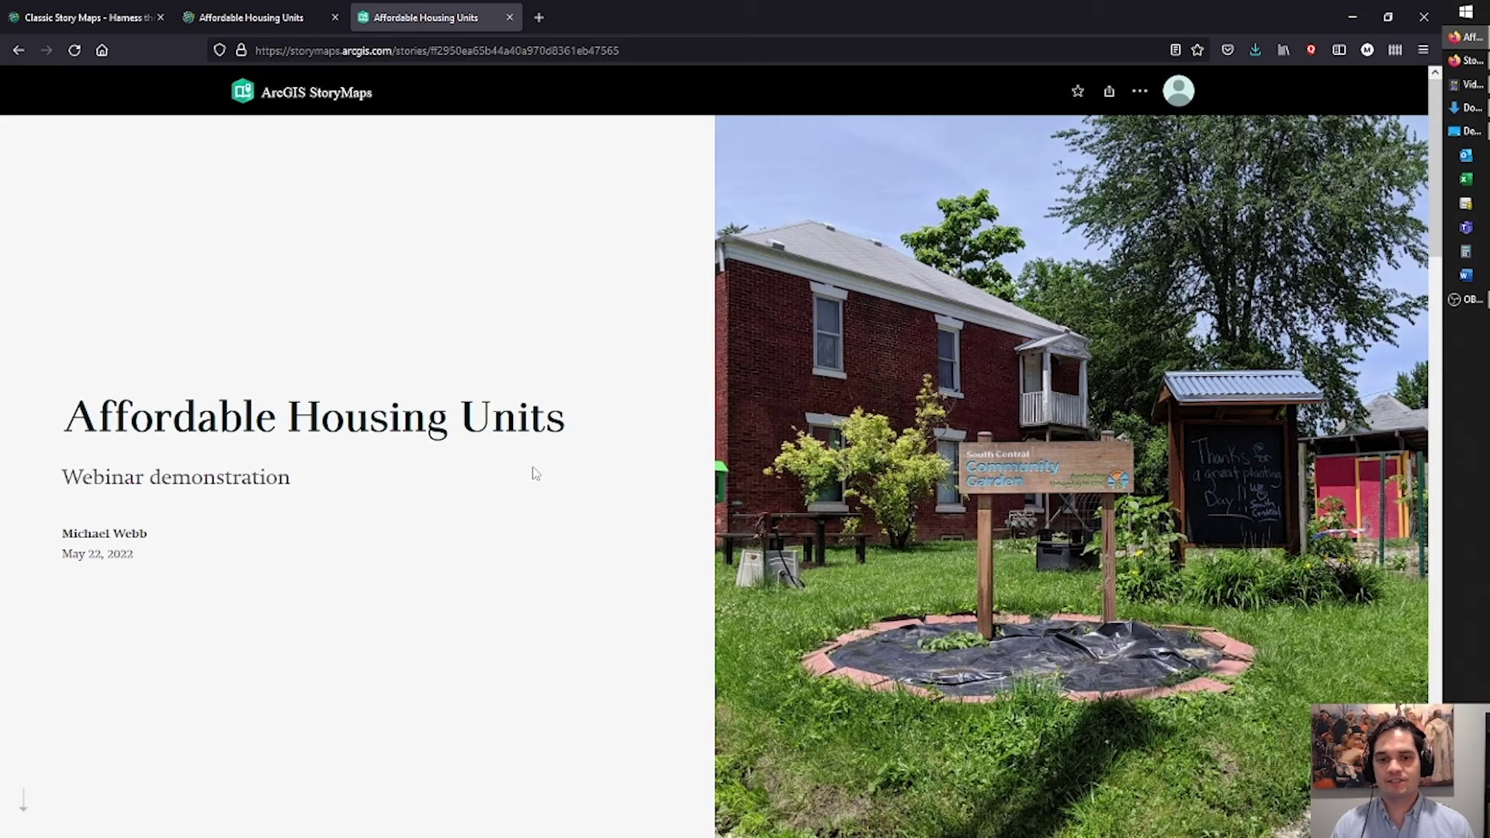
scroll(534, 472, down, 6)
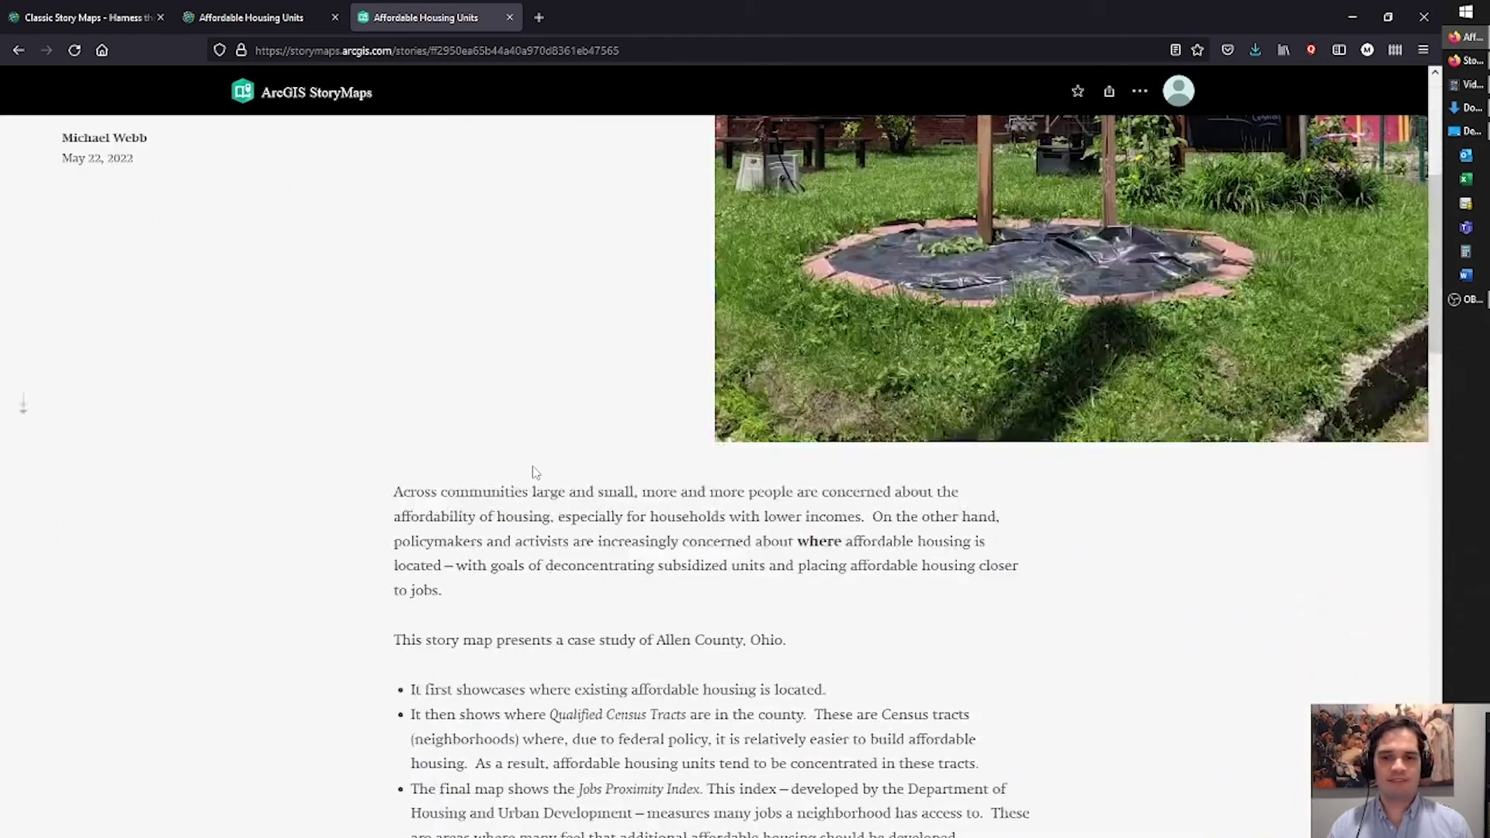
scroll(534, 472, down, 3)
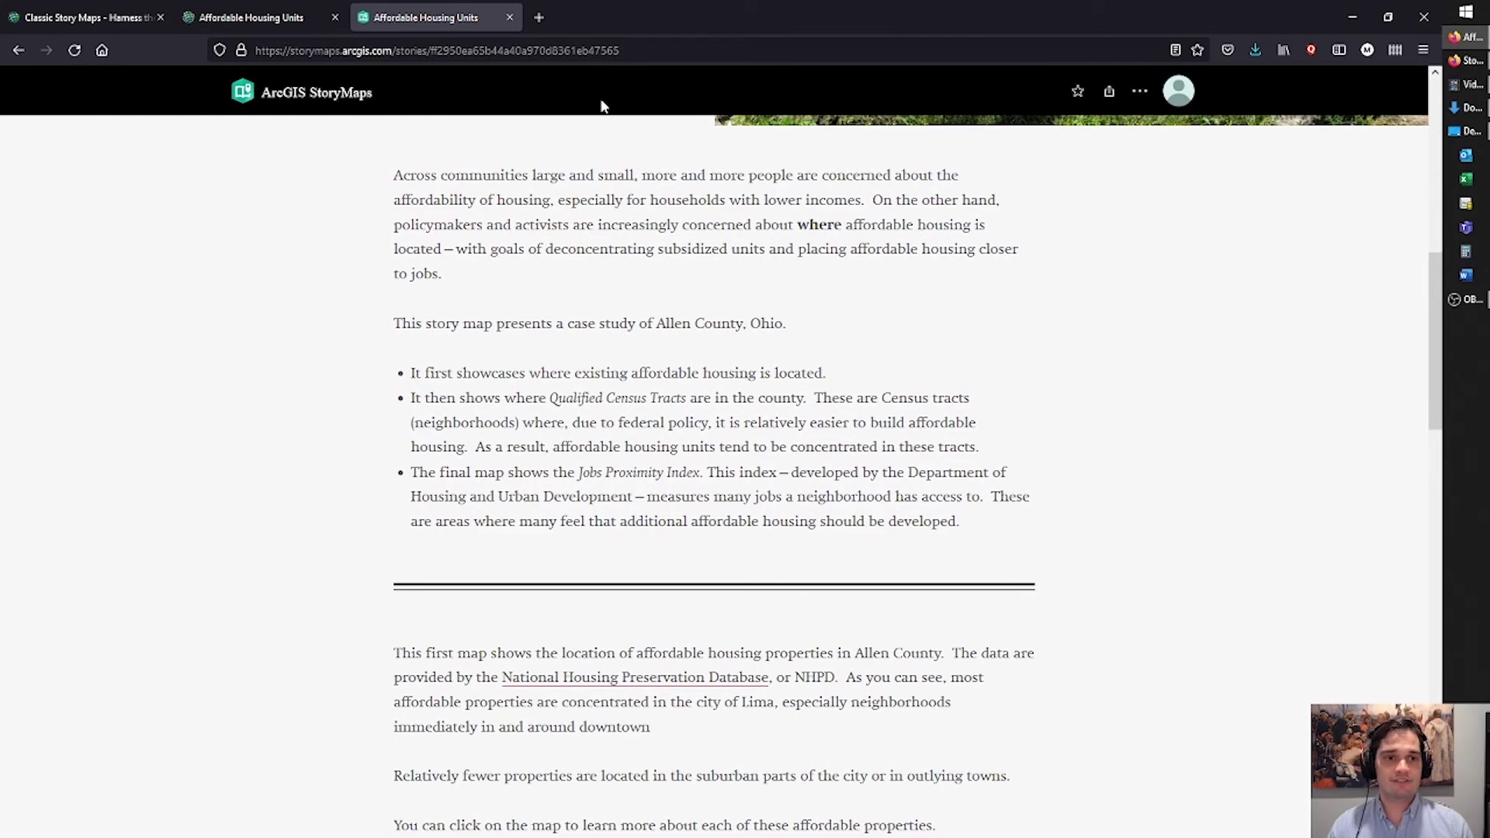
scroll(614, 552, down, 8)
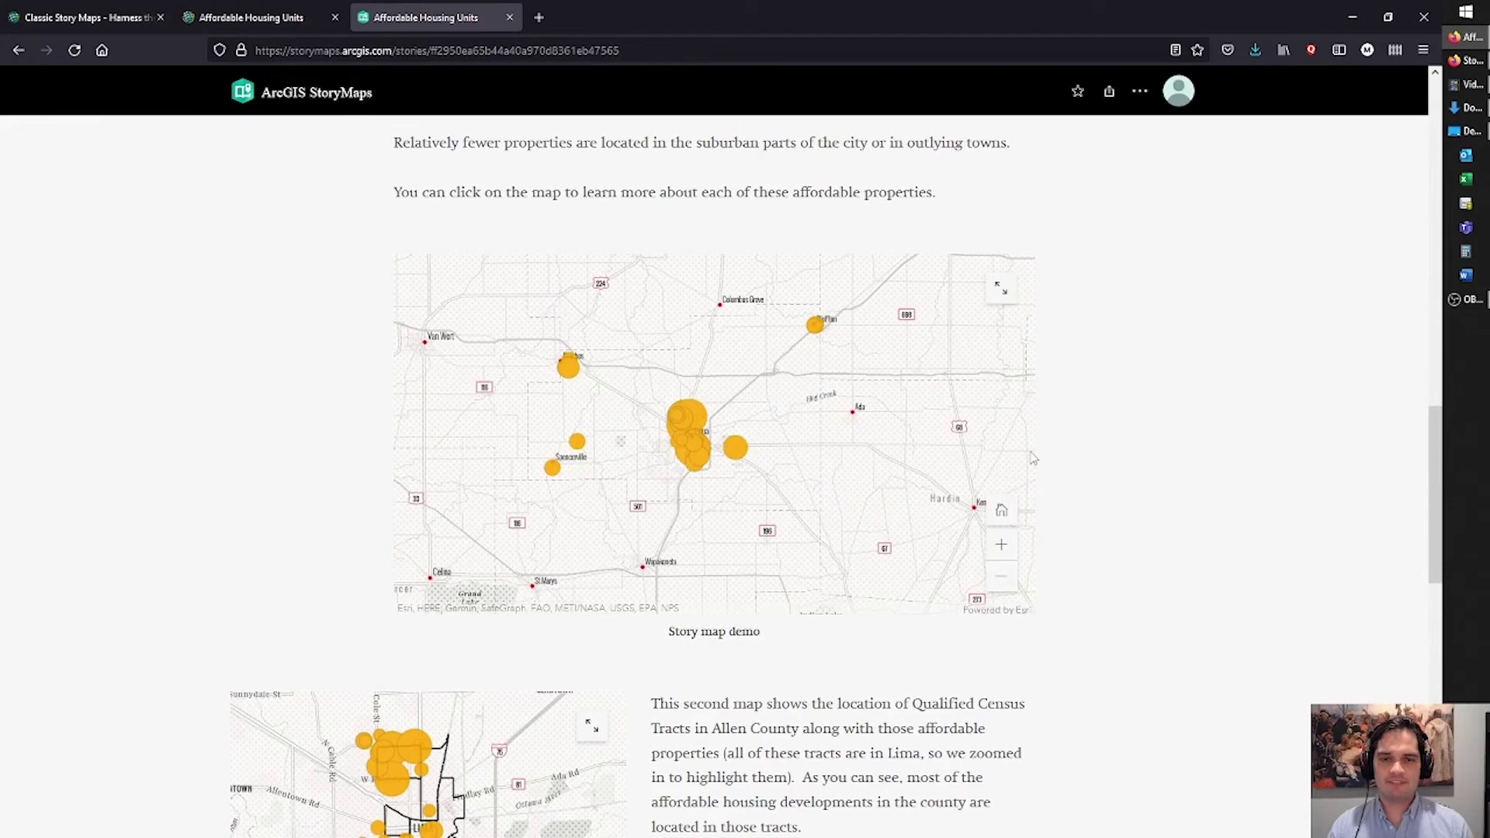
- Inspect a Lima property's pop-up details on the first map, and review the Qualified Census Tracts and Jobs Proximity Index maps
click(704, 448)
scroll(776, 458, up, 2)
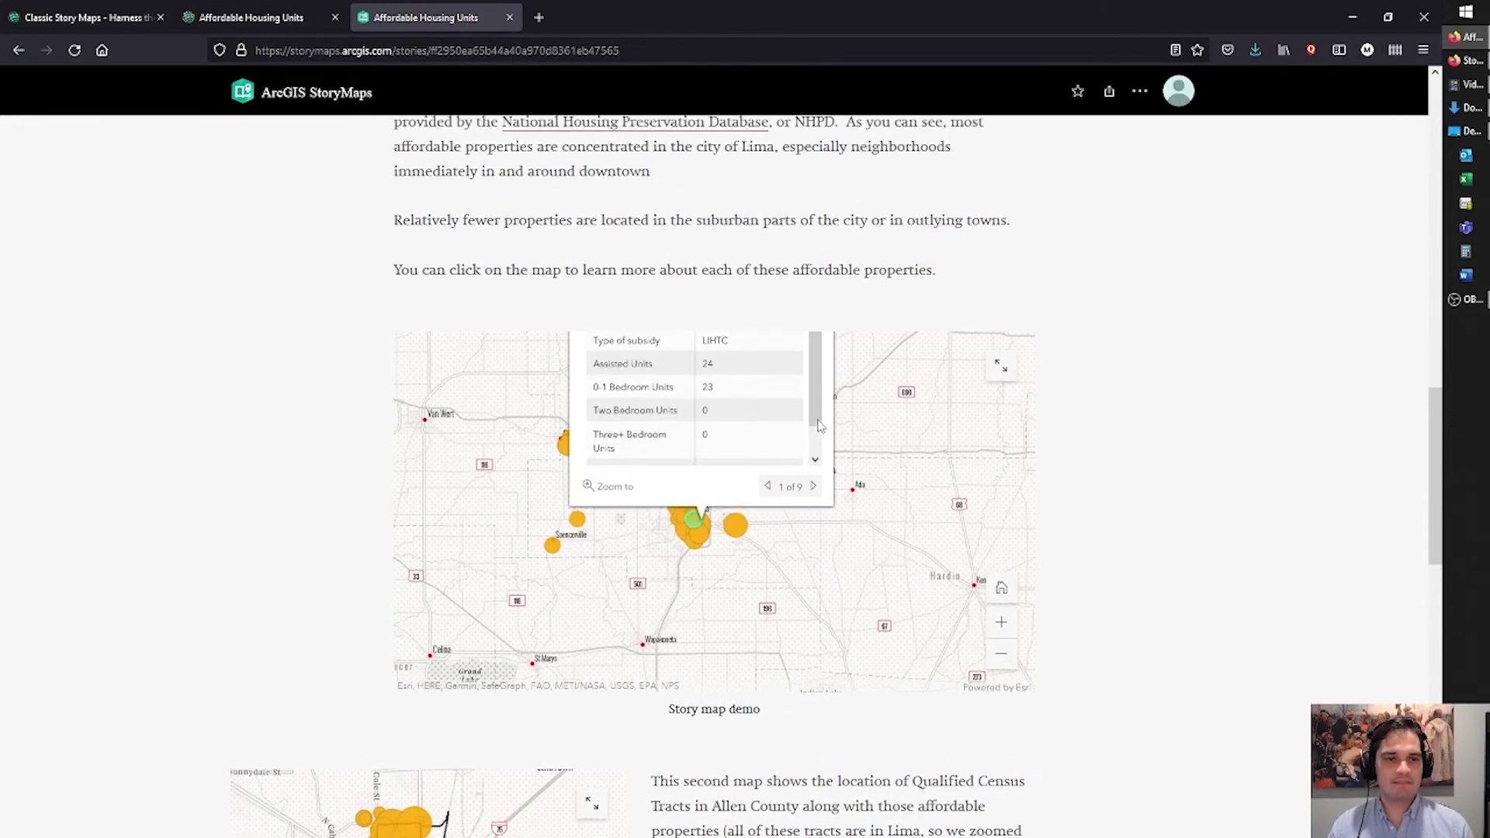
scroll(782, 473, up, 1)
scroll(799, 546, down, 1)
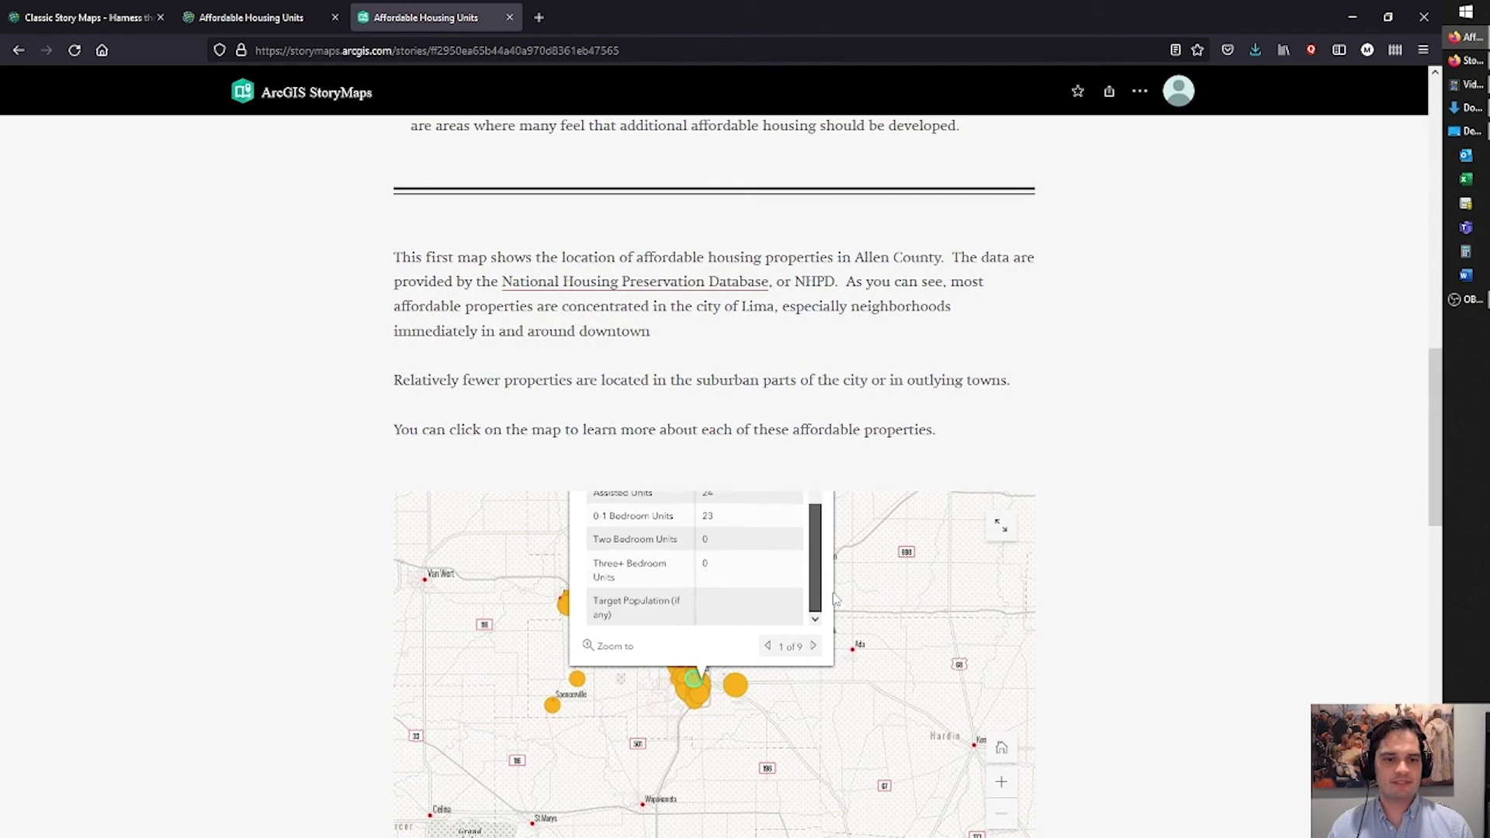
scroll(1082, 617, down, 8)
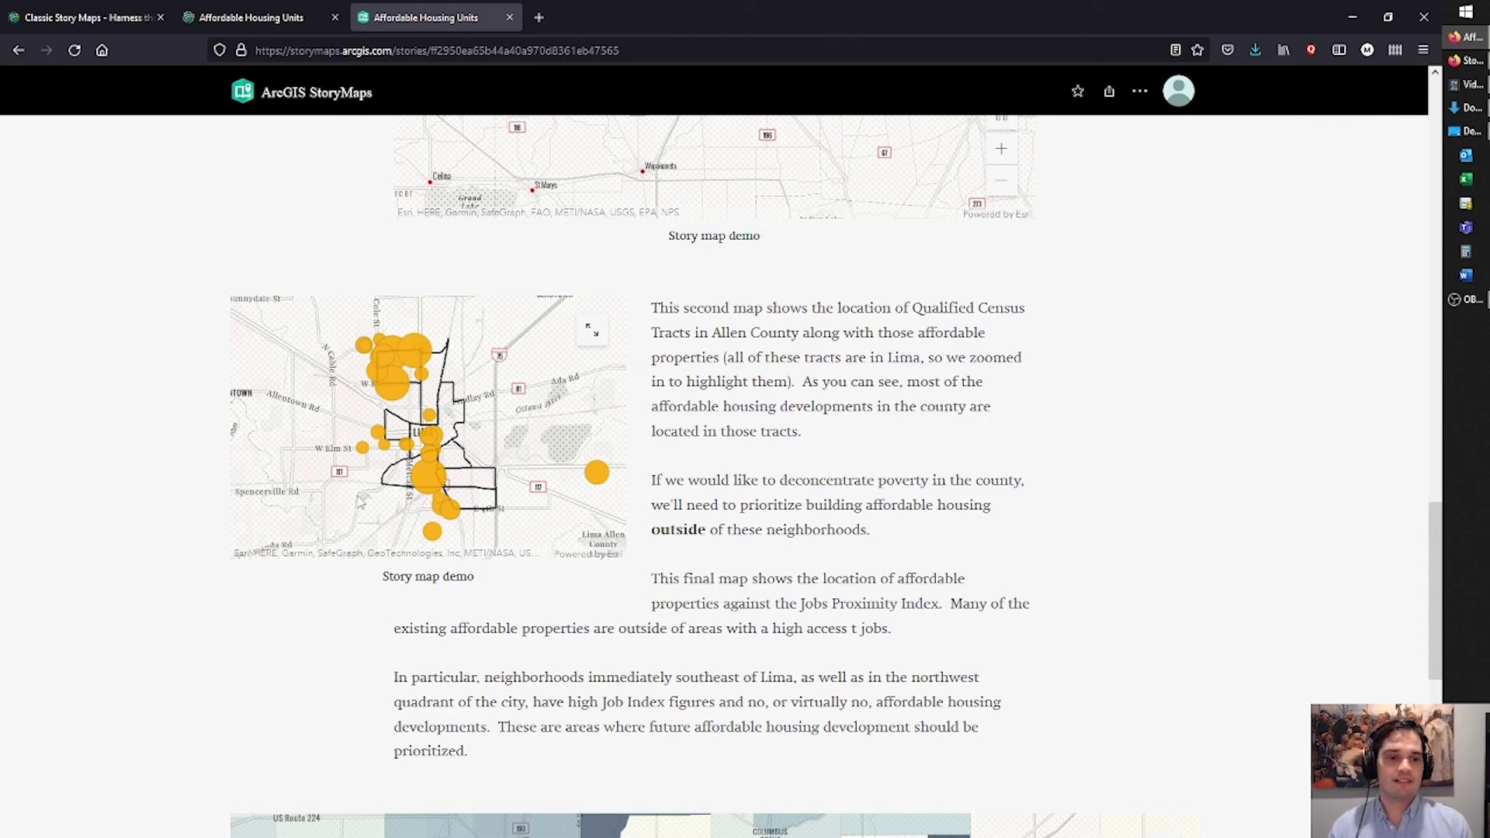
scroll(719, 572, down, 7)
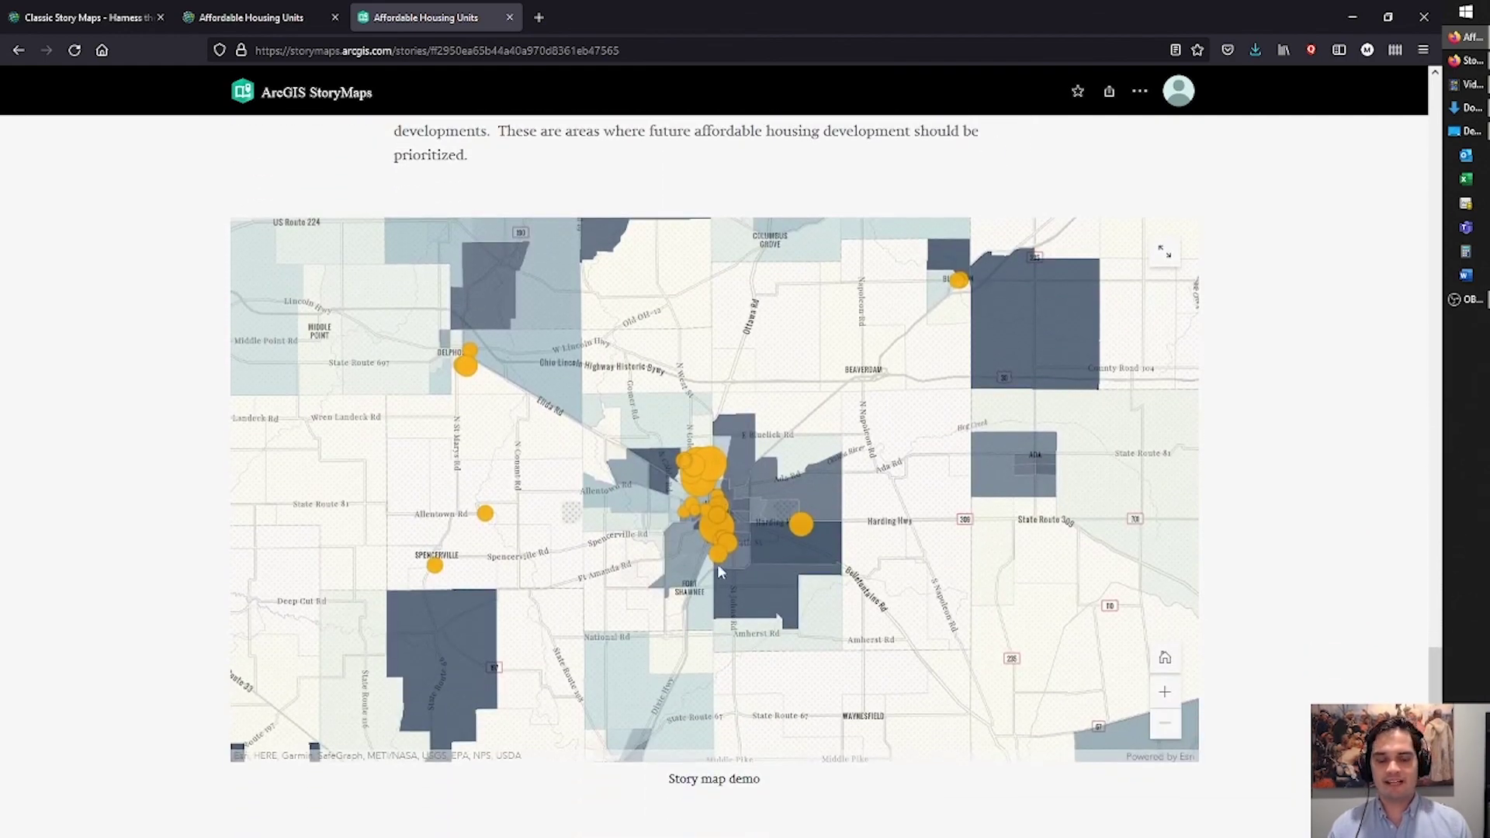